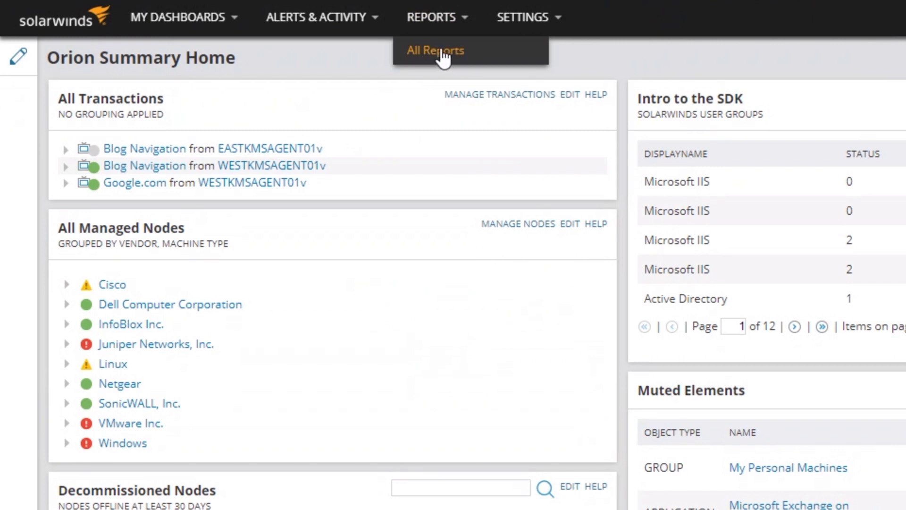
Step: Begin a new report and choose the Custom Table resource from the Reports type as its content
left_click(539, 21)
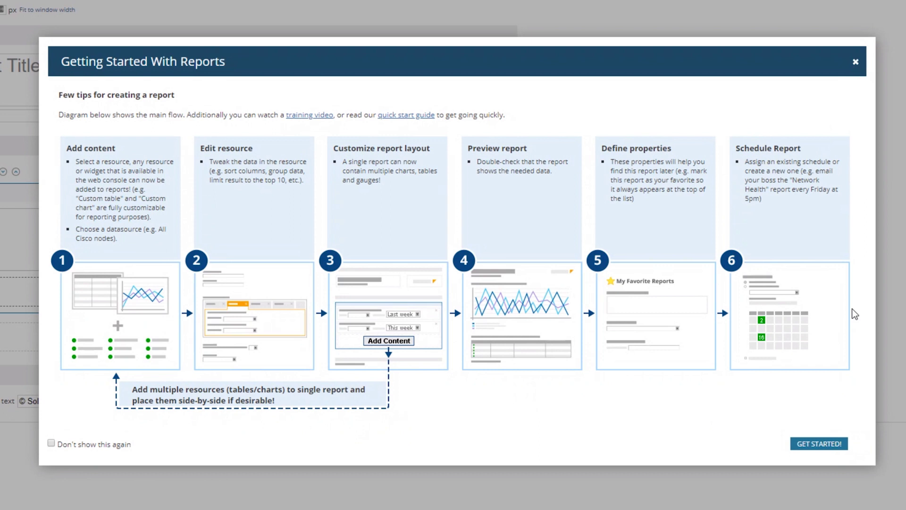
left_click(819, 443)
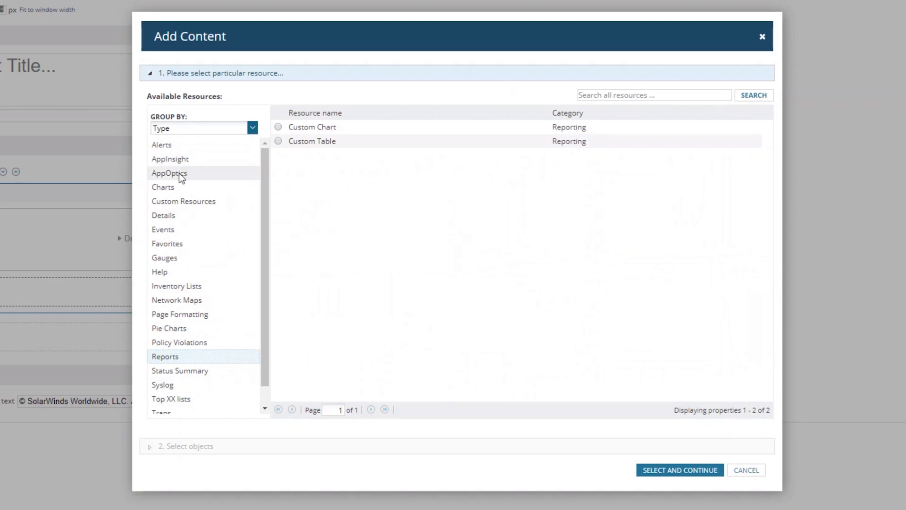
left_click(197, 180)
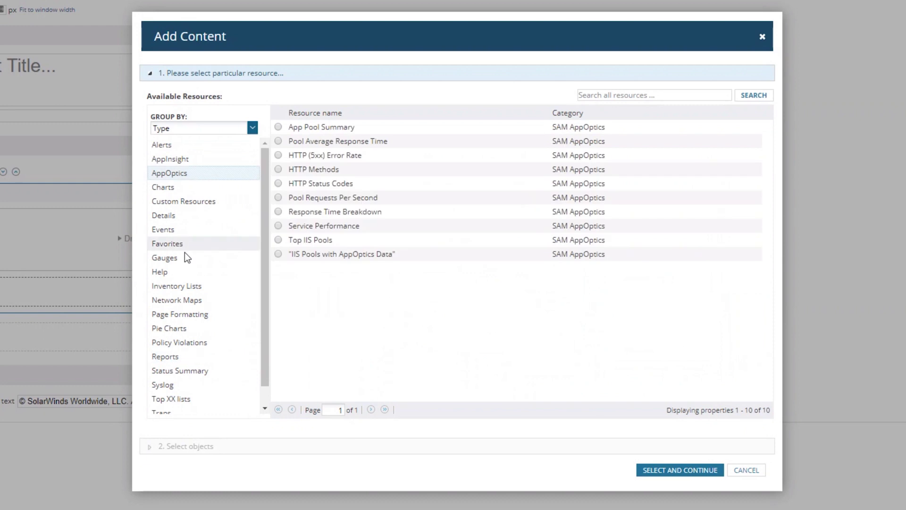
left_click(166, 246)
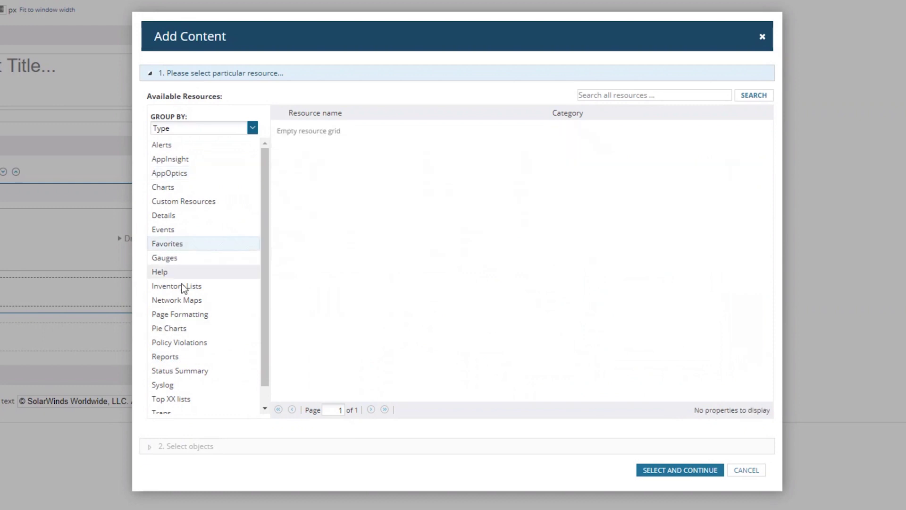
left_click(180, 326)
left_click(182, 358)
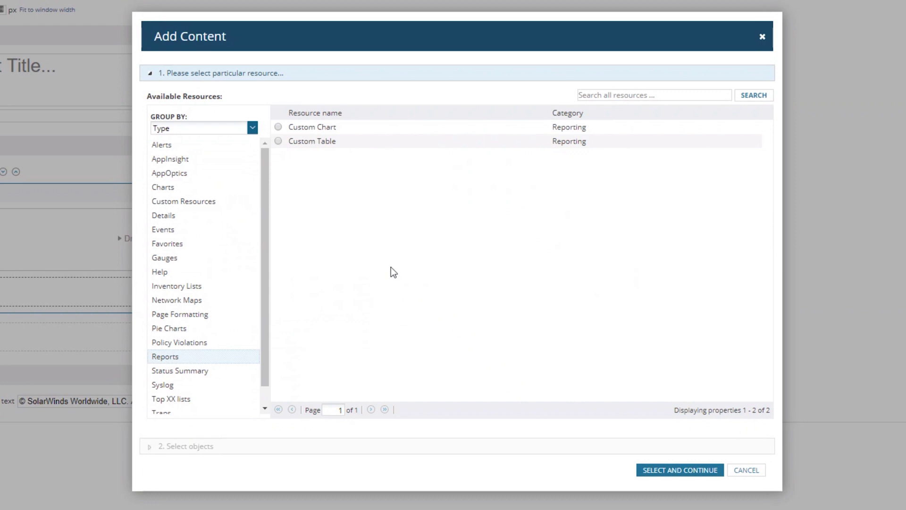
left_click(278, 141)
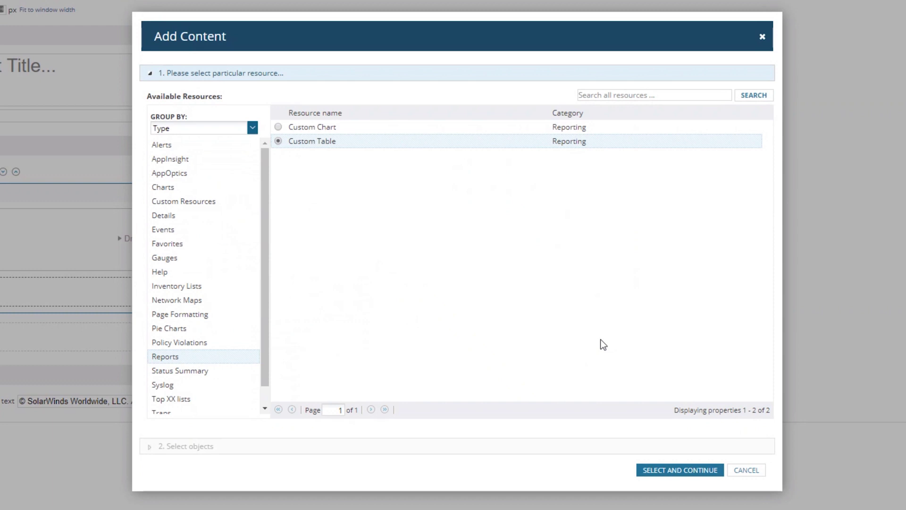
left_click(668, 470)
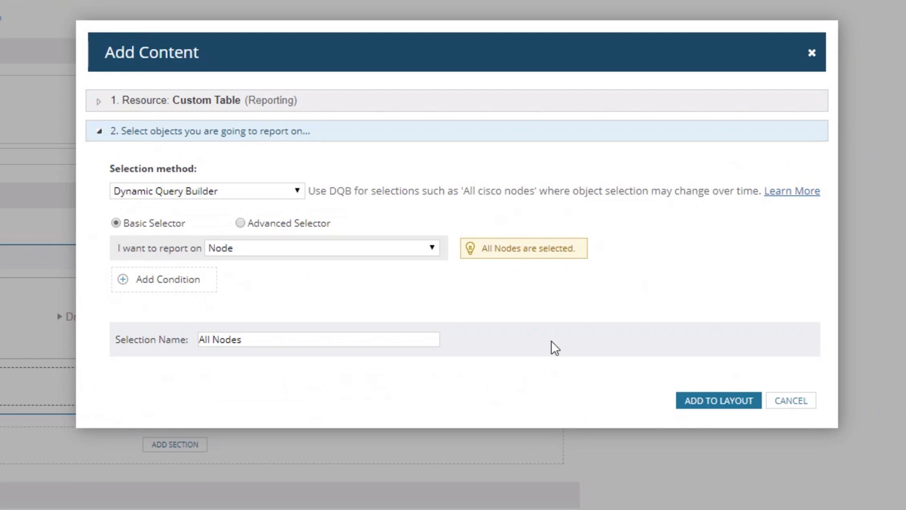
Step: Keep Dynamic Query Builder as the selection method, add a blank condition, and set the report object to Interface
left_click(299, 191)
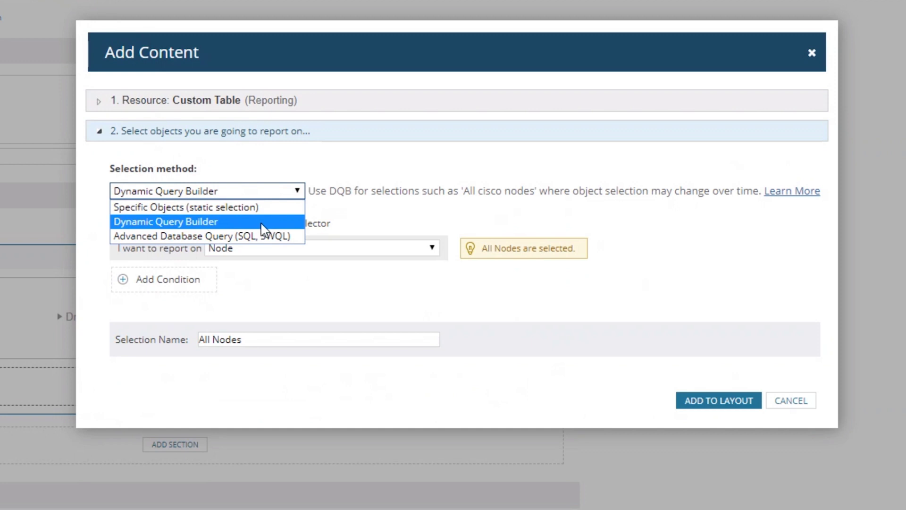
left_click(292, 226)
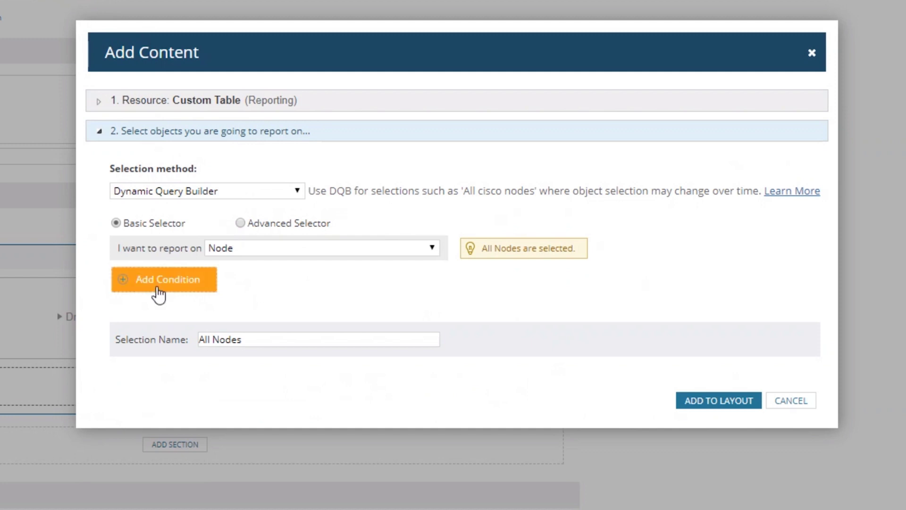
left_click(195, 293)
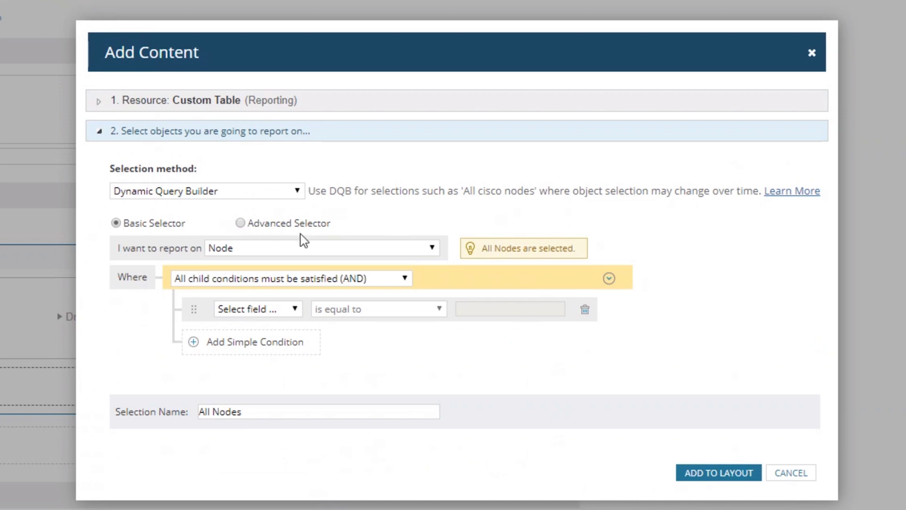
left_click(275, 250)
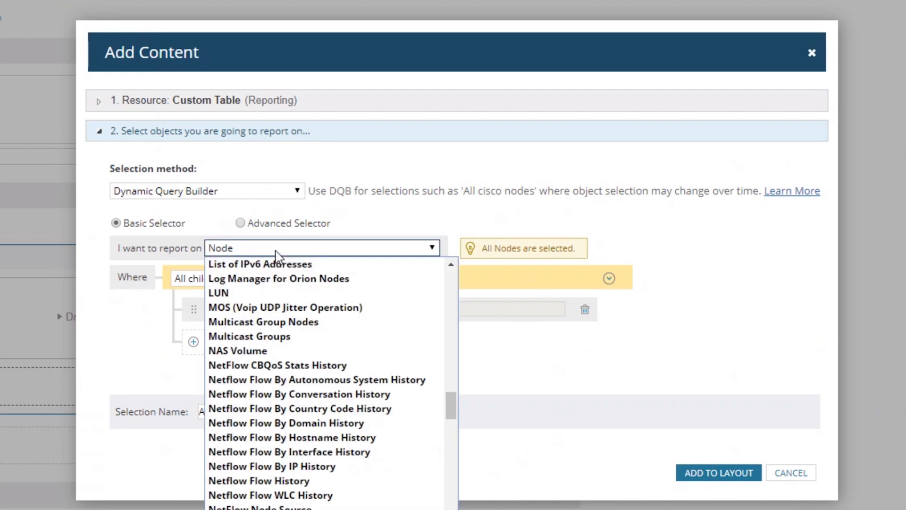
scroll(308, 349, "up", 6)
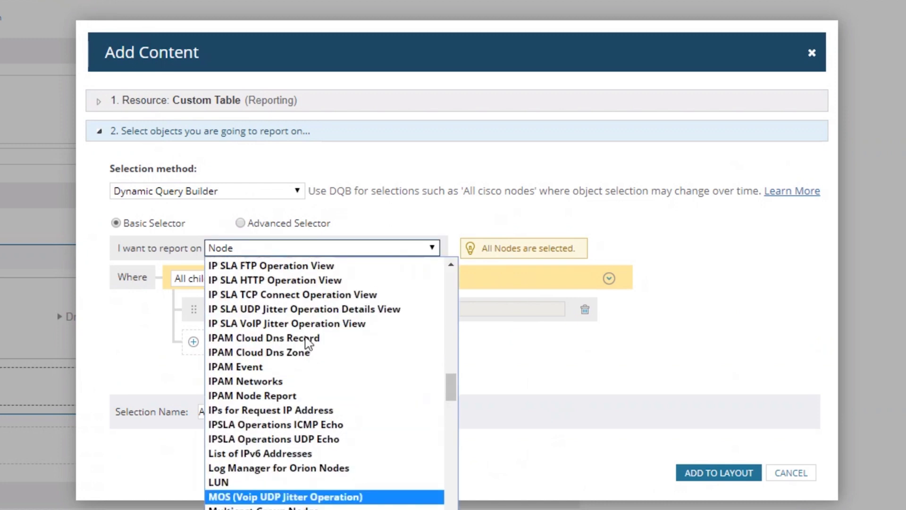
scroll(267, 347, "up", 2)
left_click(259, 324)
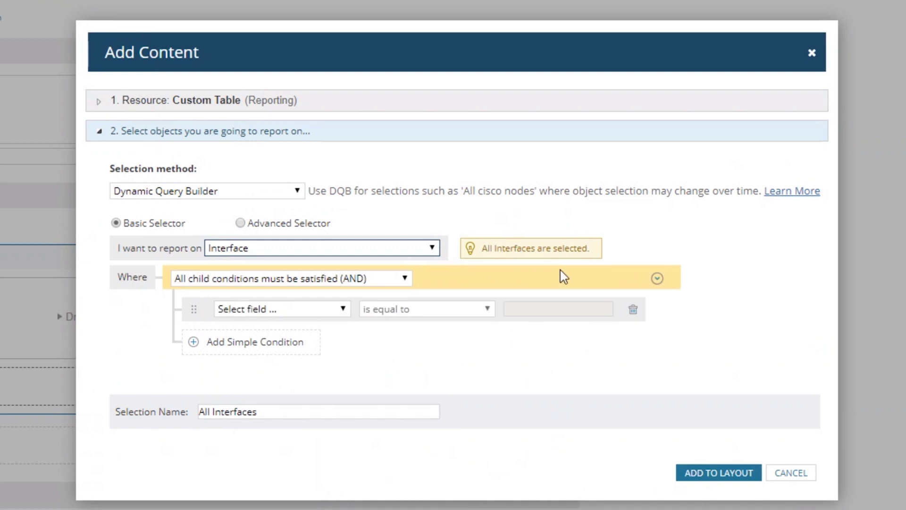
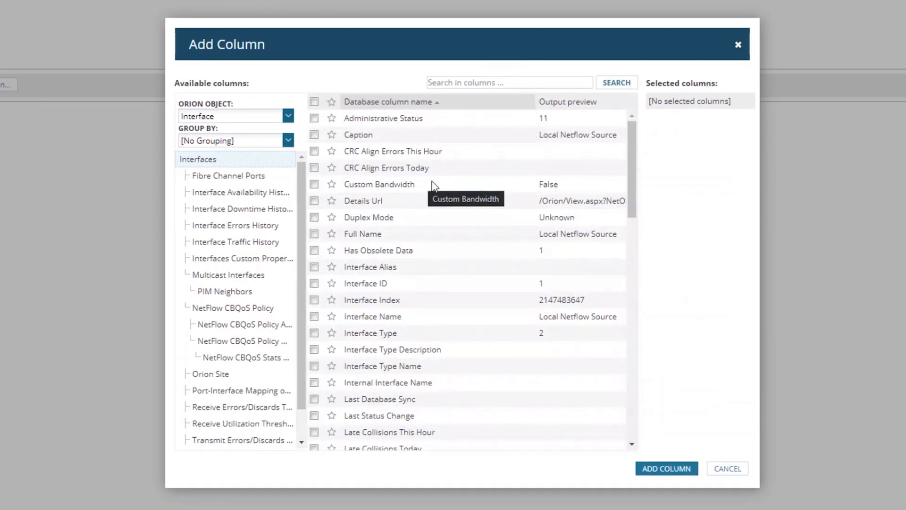
Step: Select the Caption, Interface Index and Status columns of the Interface object for the table
left_click(314, 135)
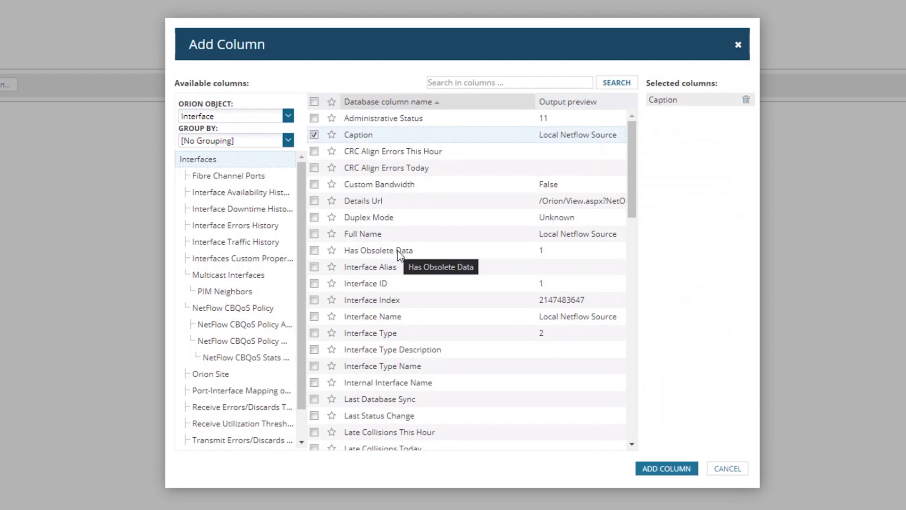
left_click(314, 300)
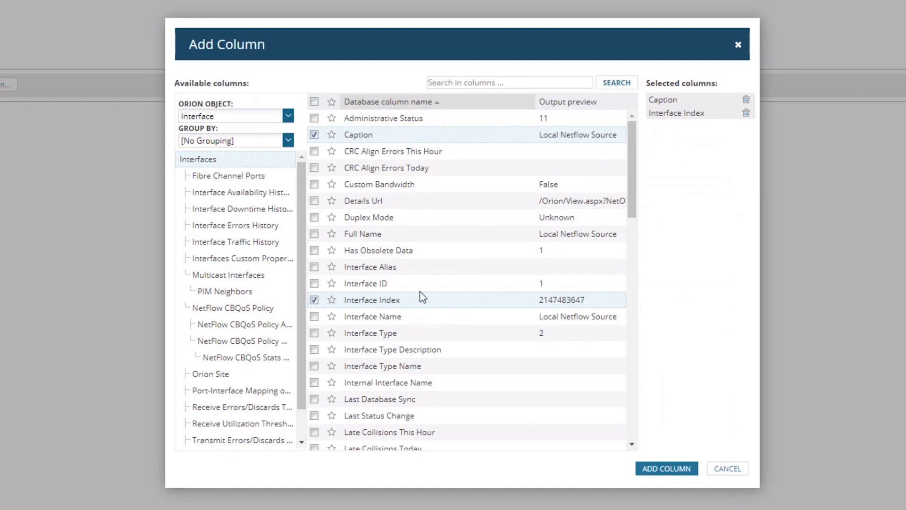
scroll(422, 298, "down", 10)
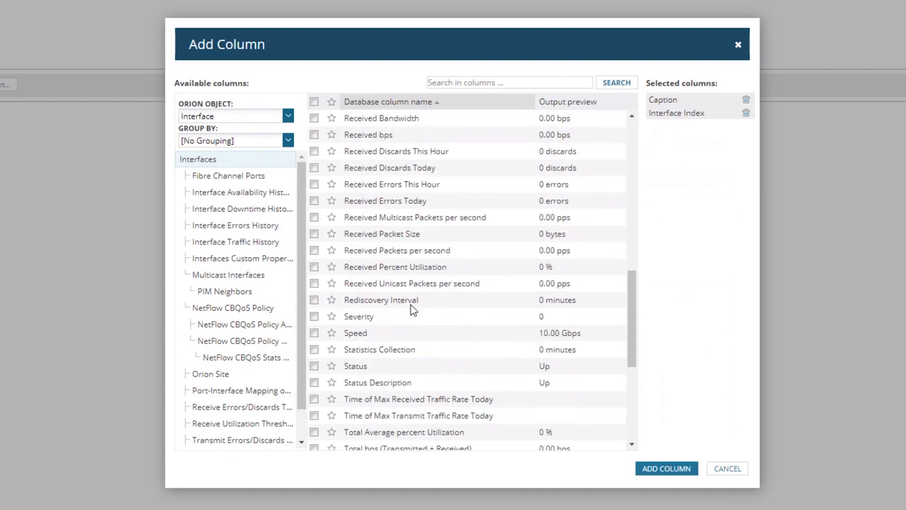
left_click(314, 367)
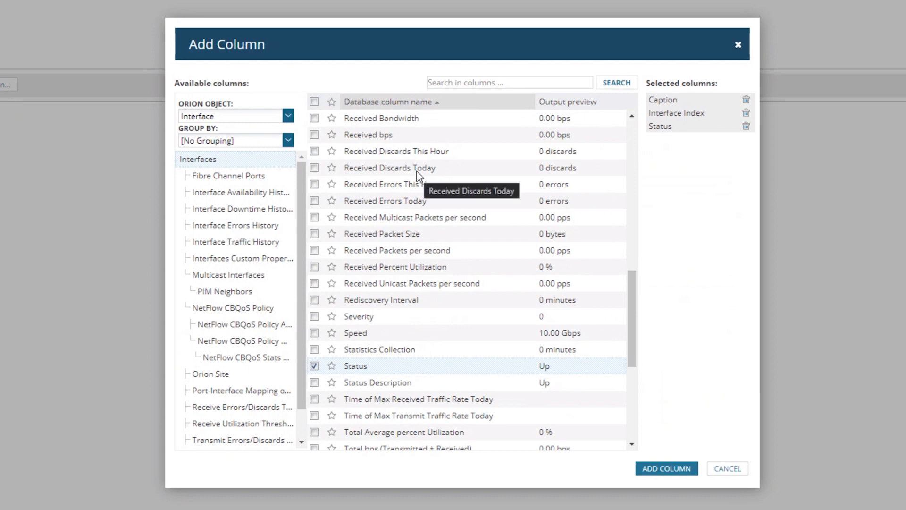
Step: Switch the Orion object to Node, select its Caption column, and add all selected columns to the table
left_click(289, 119)
scroll(231, 227, "down", 3)
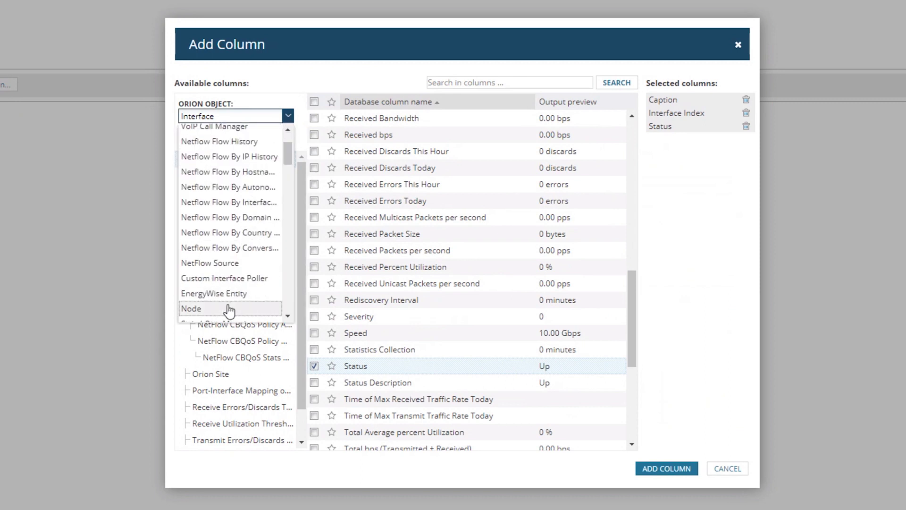
left_click(226, 309)
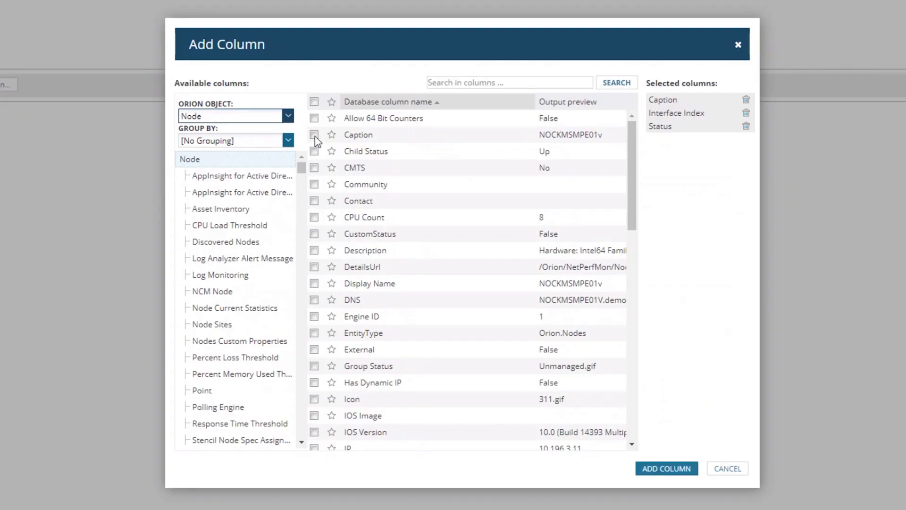
left_click(314, 135)
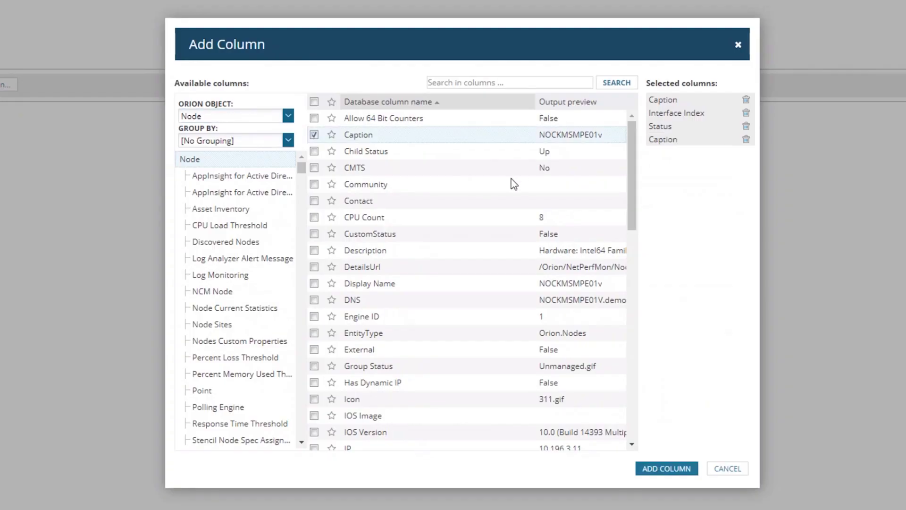
left_click(673, 471)
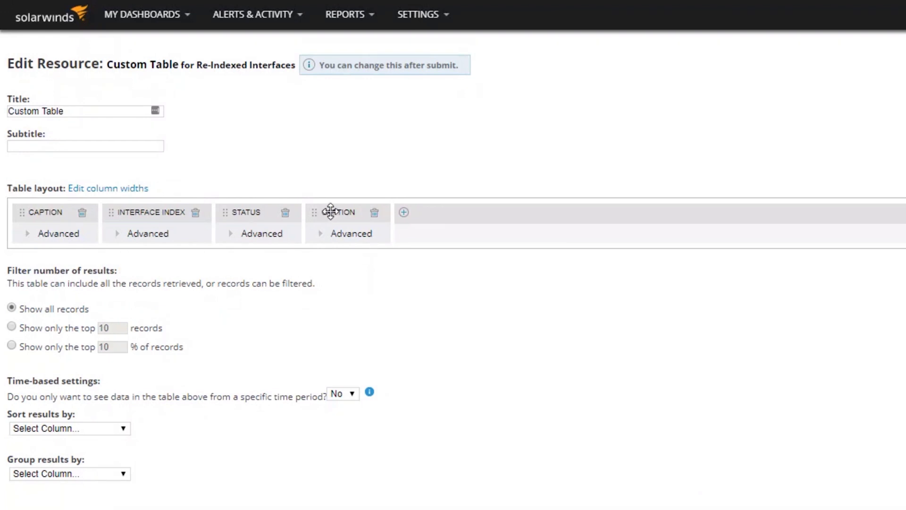
Step: Move the node's Caption column to the start of the table layout, ahead of the interface Caption column
left_click_drag(330, 212, 71, 218)
left_click_drag(262, 210, 146, 211)
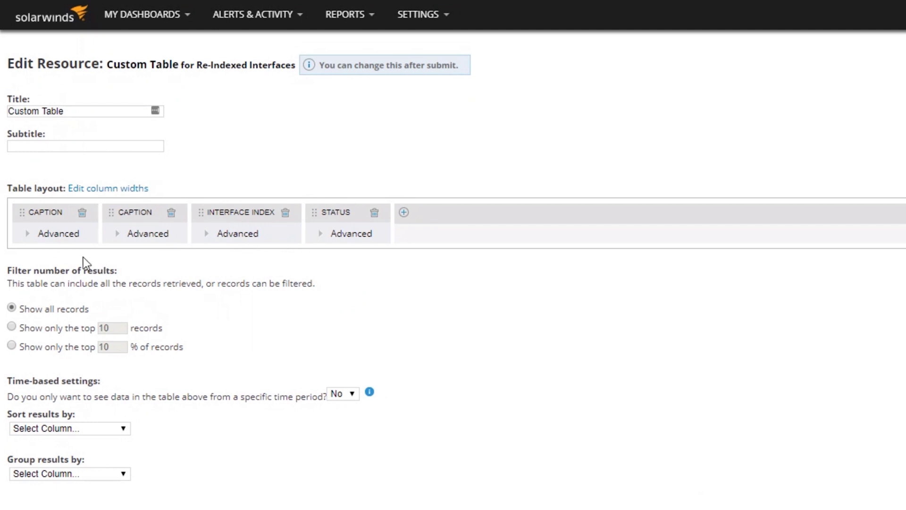
left_click(30, 241)
left_click_drag(146, 211, 34, 210)
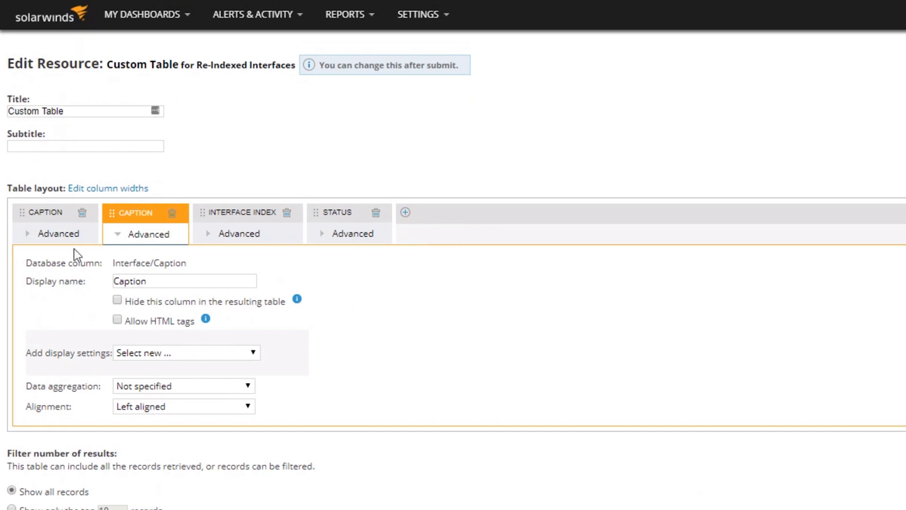
Step: Set the display name of the Node/Caption column to "Node Name"
left_click(30, 238)
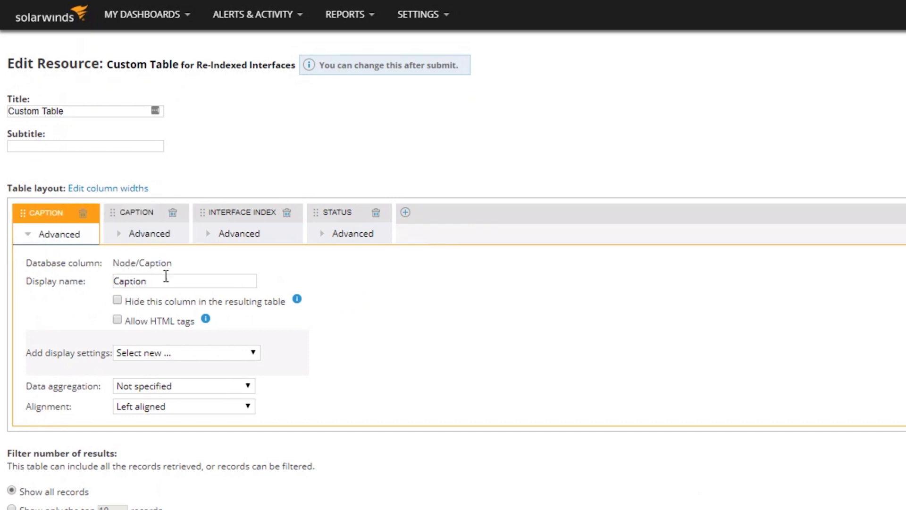
left_click_drag(144, 281, 72, 288)
type("Node Name")
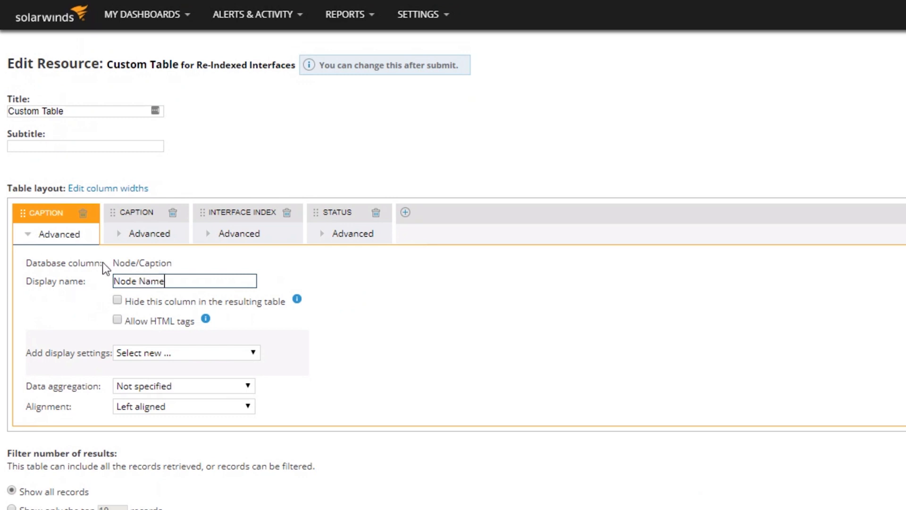
Step: Set the display name of the Interface/Caption column to "Interface Name"
left_click(122, 242)
left_click_drag(165, 281, 53, 284)
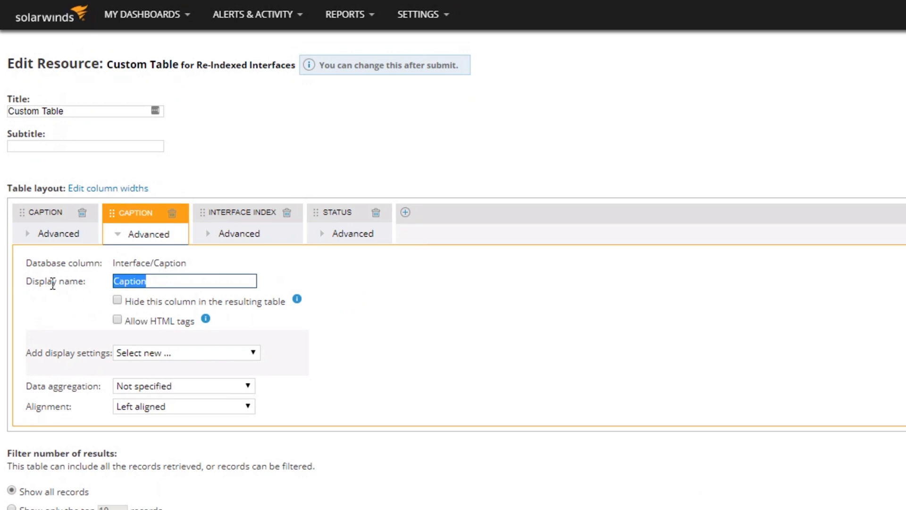
key("BackSpace")
type("Interfac")
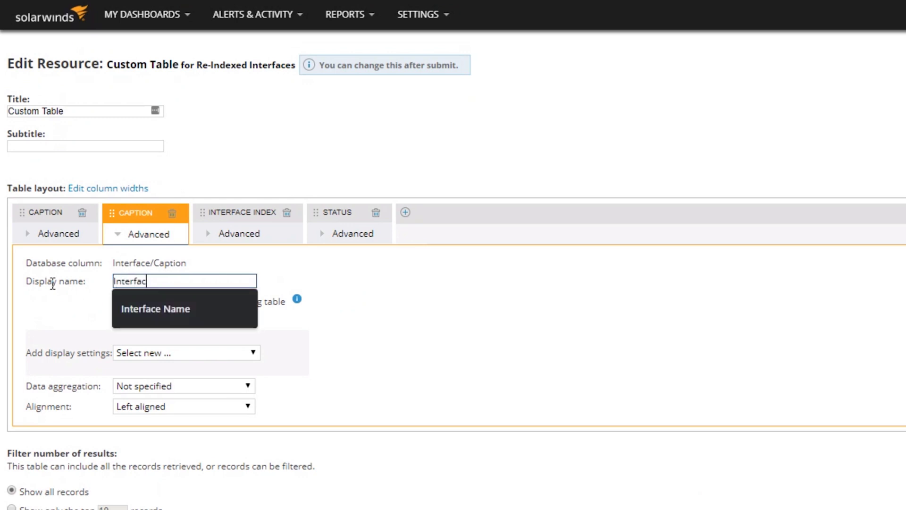
type("e Name")
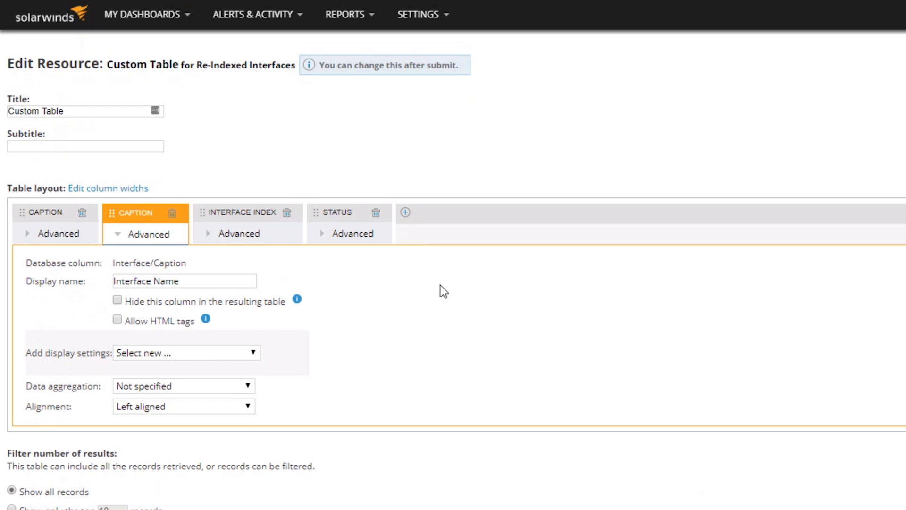
Step: Title the table resource "Re-Indexed Interfaces" and preview its output
triple_click(63, 111)
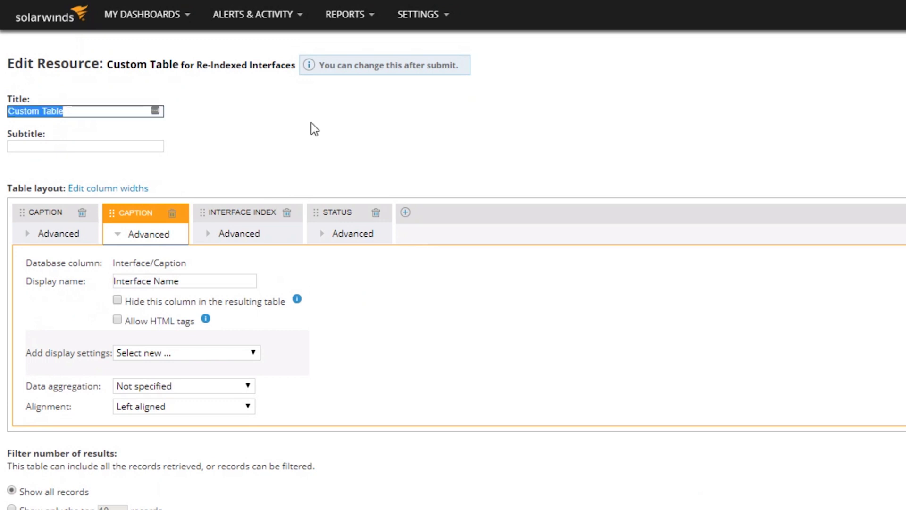
type("Re-Indexed Interfaces")
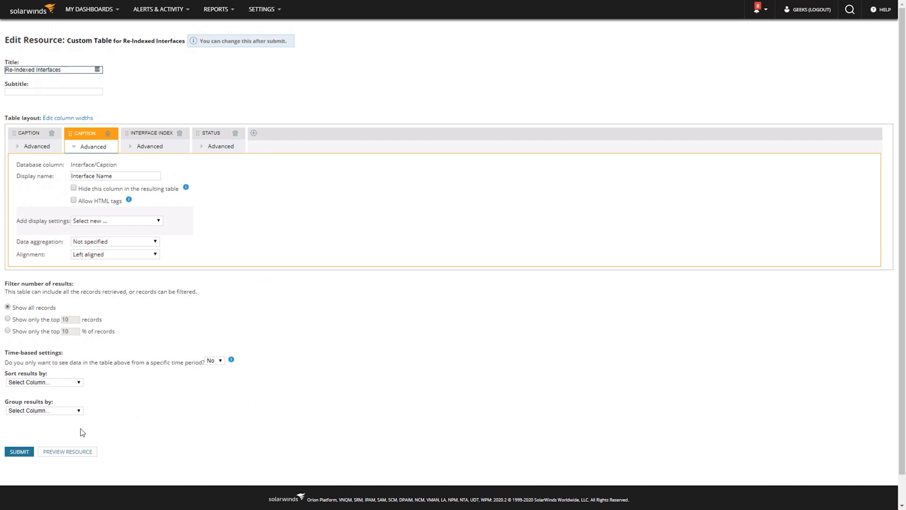
left_click(70, 453)
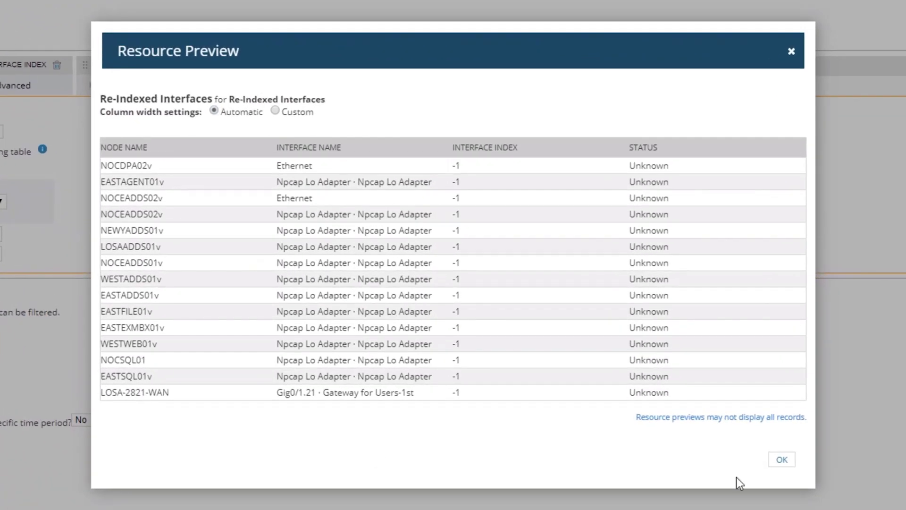
left_click(781, 461)
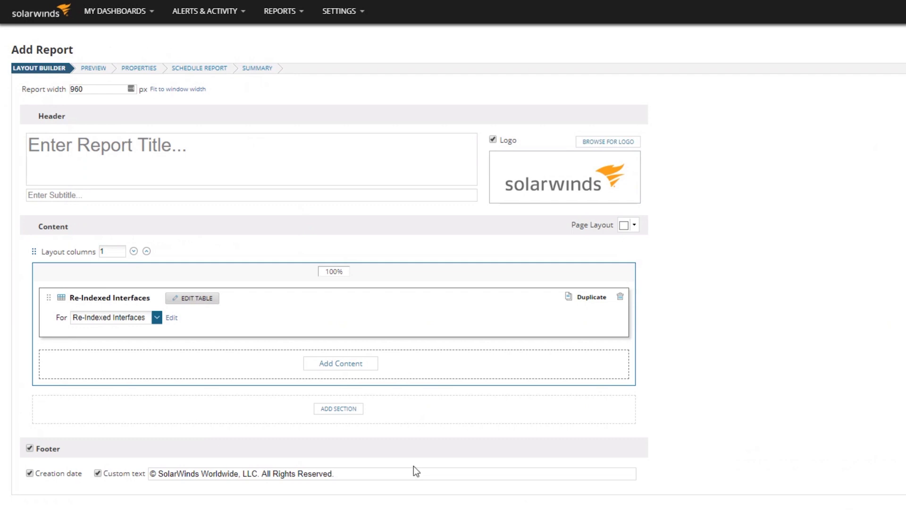
Step: Enter "Re-Indexed Interfaces" as the report title in the header
left_click(256, 165)
type("Re")
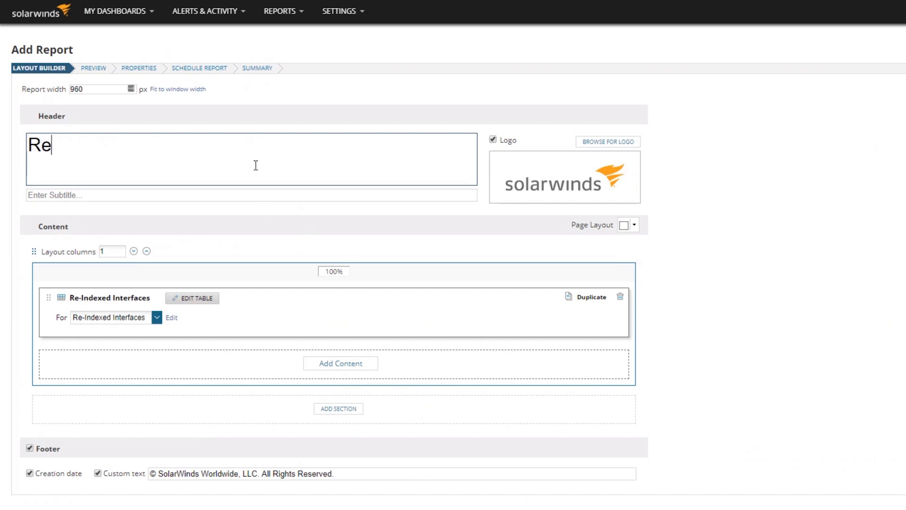
type("-Indexed Interface")
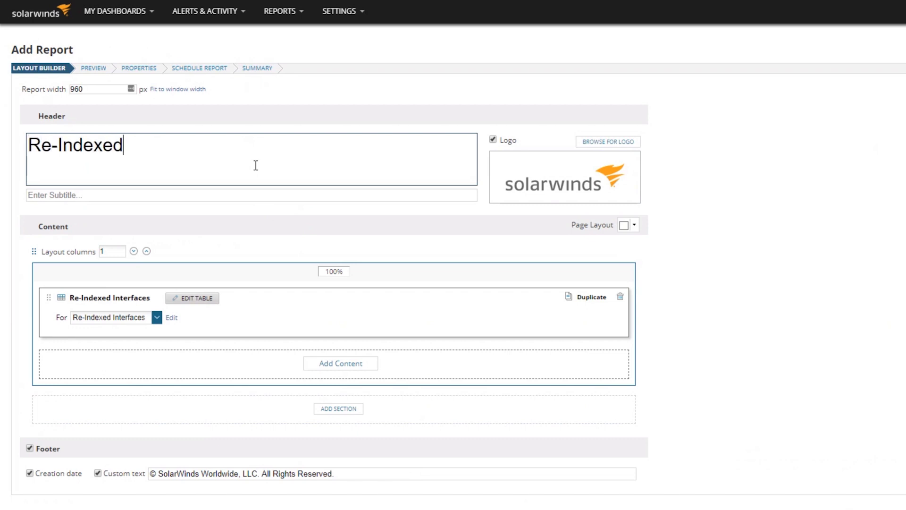
type("s")
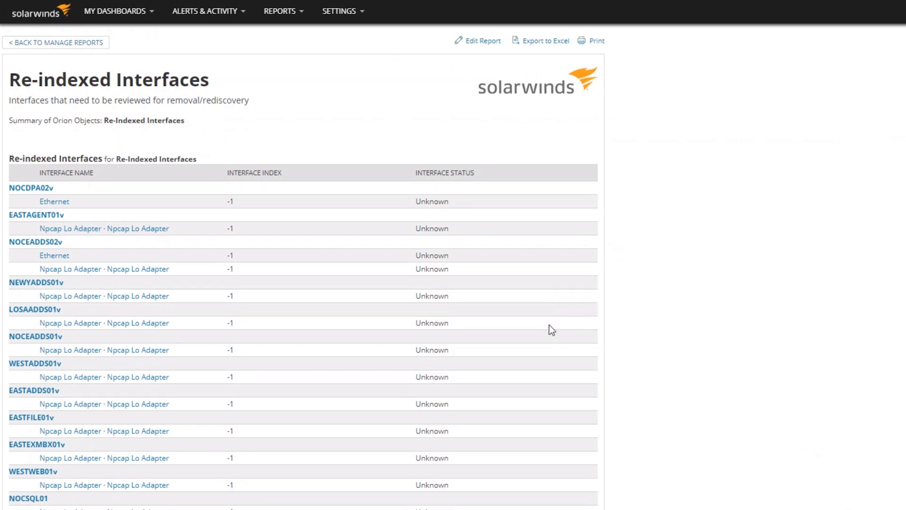
Step: Review the finished Re-indexed Interfaces report, checking the interfaces listed under each node along with their index and status
scroll(549, 325, "down", 10)
scroll(551, 326, "down", 2)
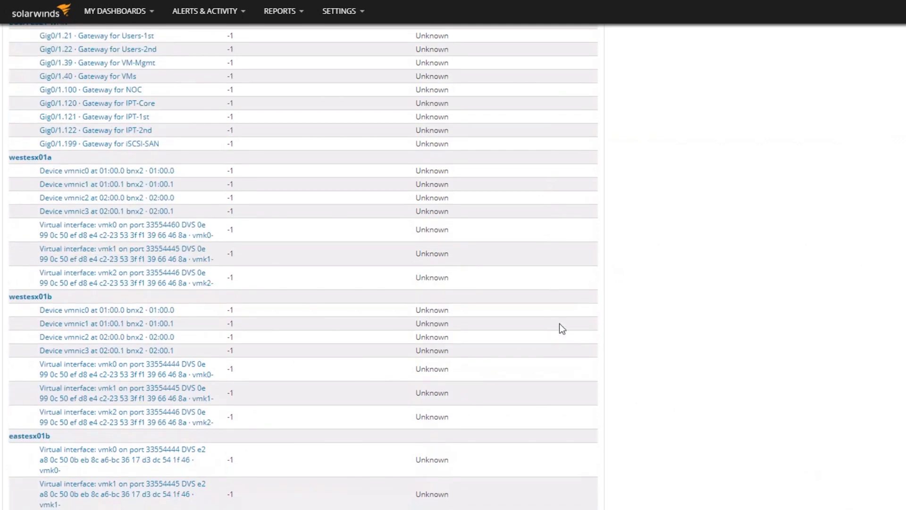
scroll(565, 322, "up", 12)
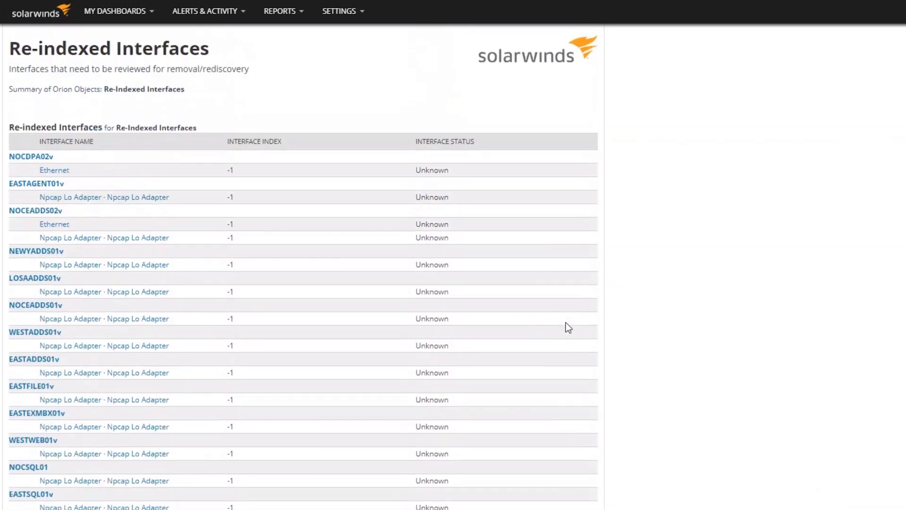
scroll(566, 323, "up", 1)
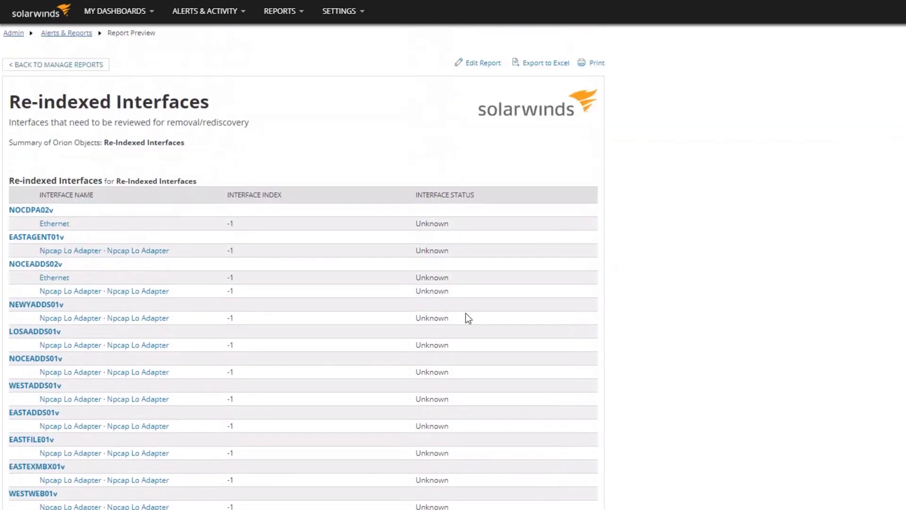
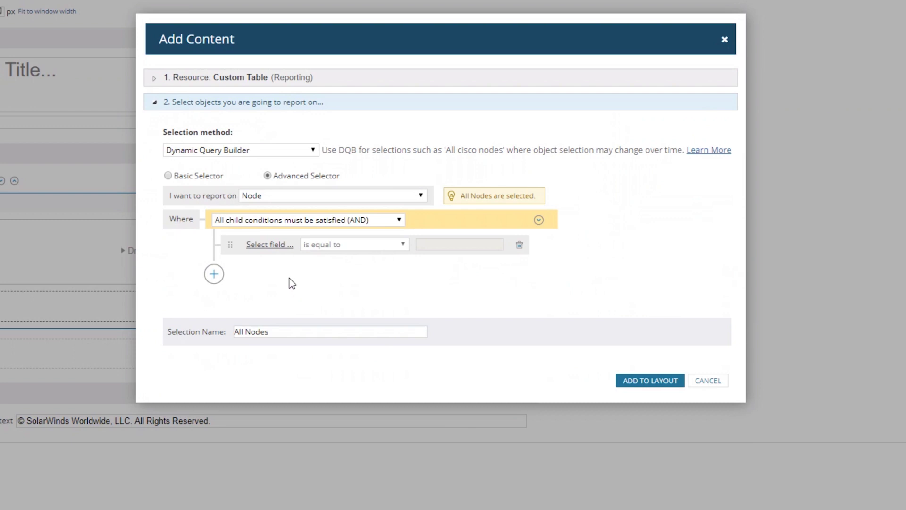
Step: Set the first node condition to require that Decommissioned_Date, from Nodes Custom Properties, is empty
left_click(273, 250)
scroll(269, 250, "down", 20)
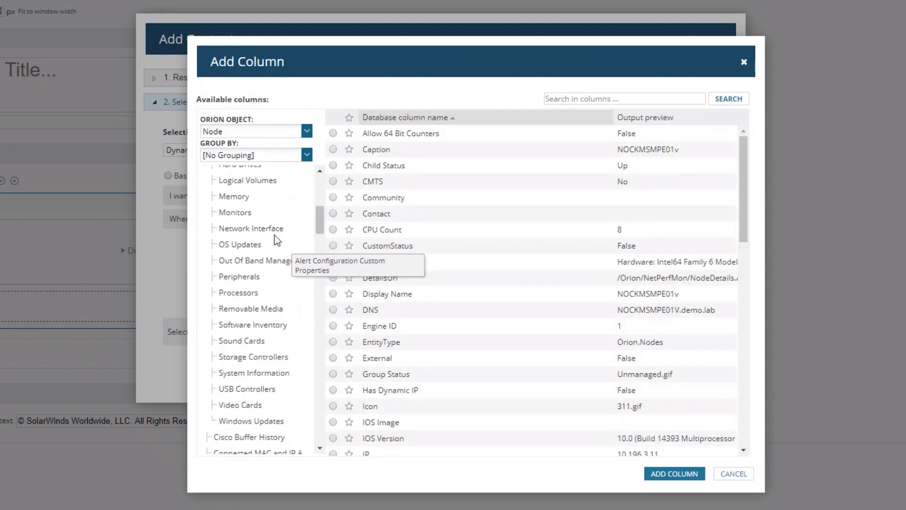
scroll(260, 258, "down", 12)
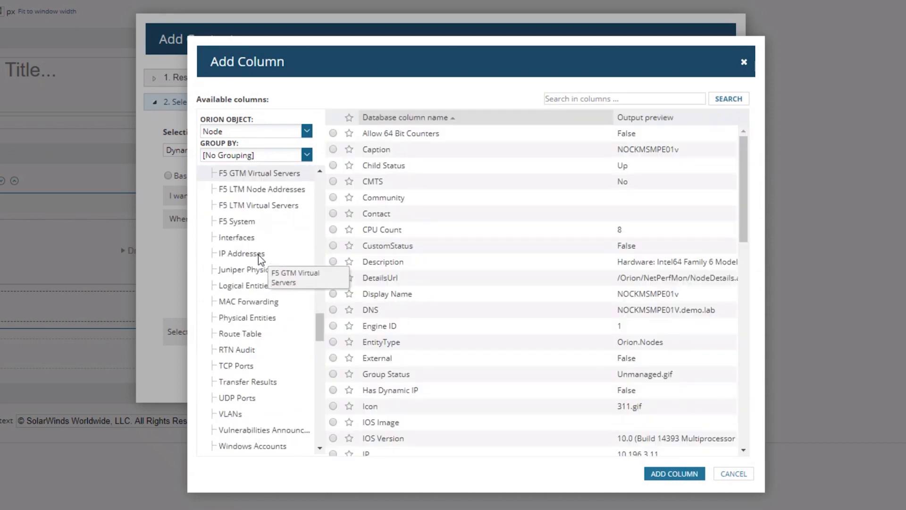
scroll(257, 273, "down", 1)
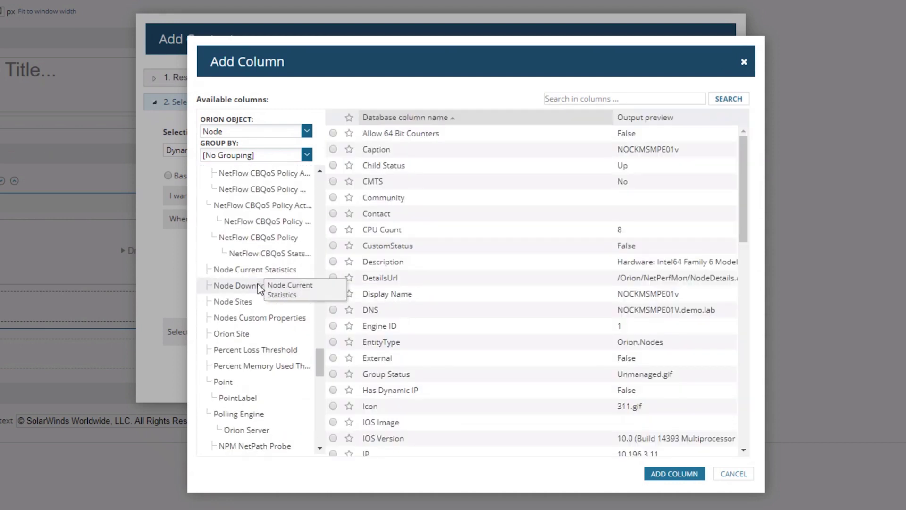
left_click(280, 324)
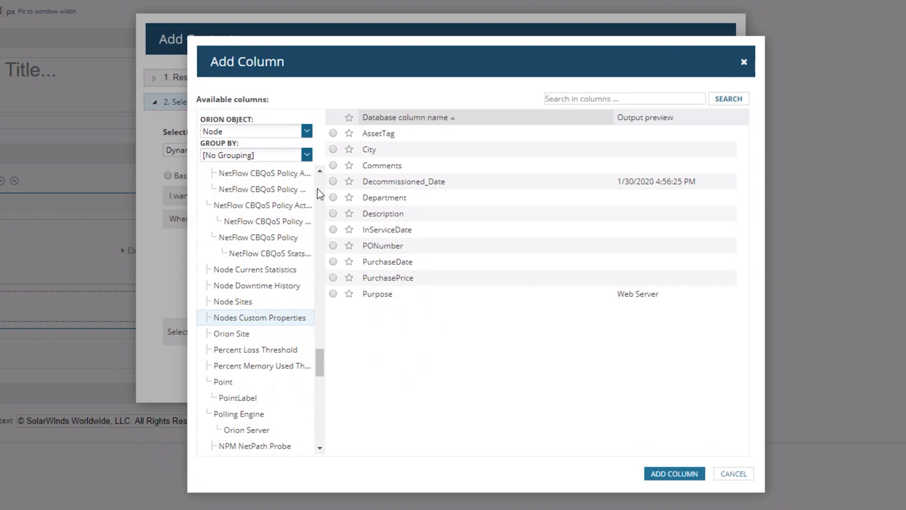
left_click(333, 181)
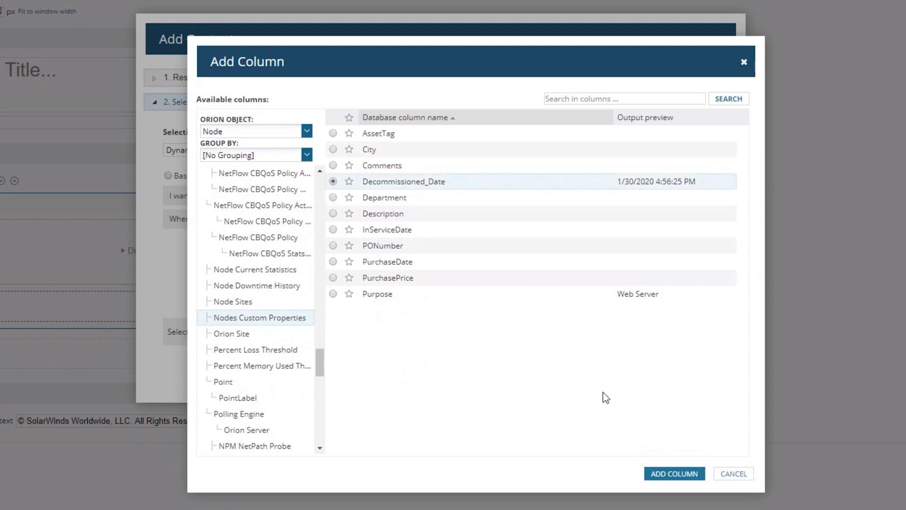
left_click(674, 473)
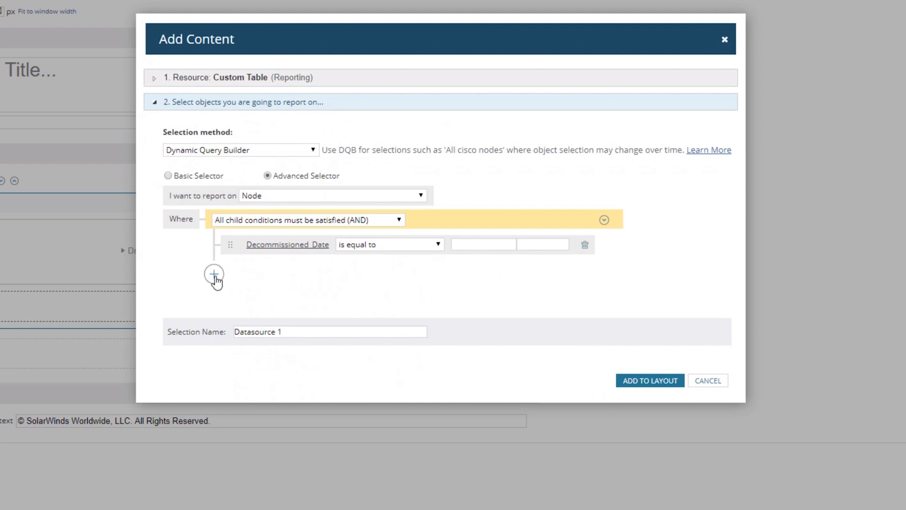
left_click(417, 244)
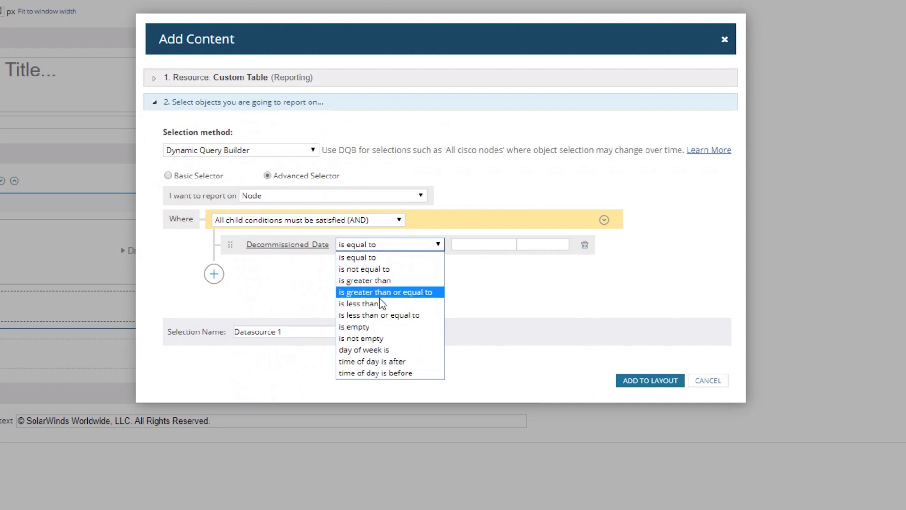
left_click(357, 326)
Step: Add a second simple condition that uses the Purpose field from Nodes Custom Properties
left_click(213, 274)
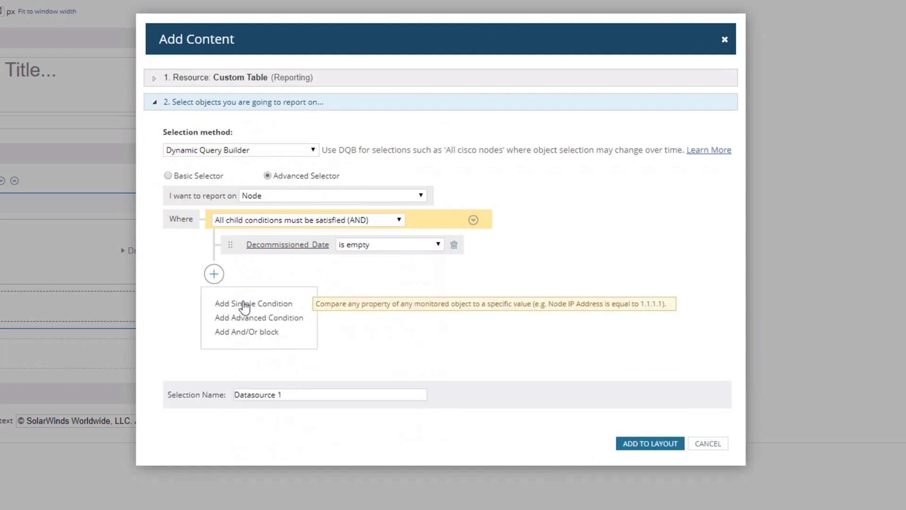
left_click(242, 303)
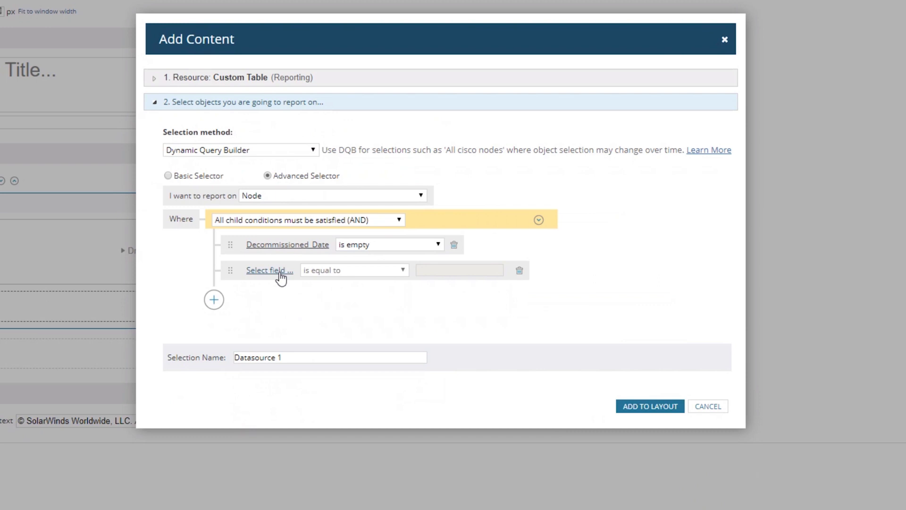
left_click(215, 299)
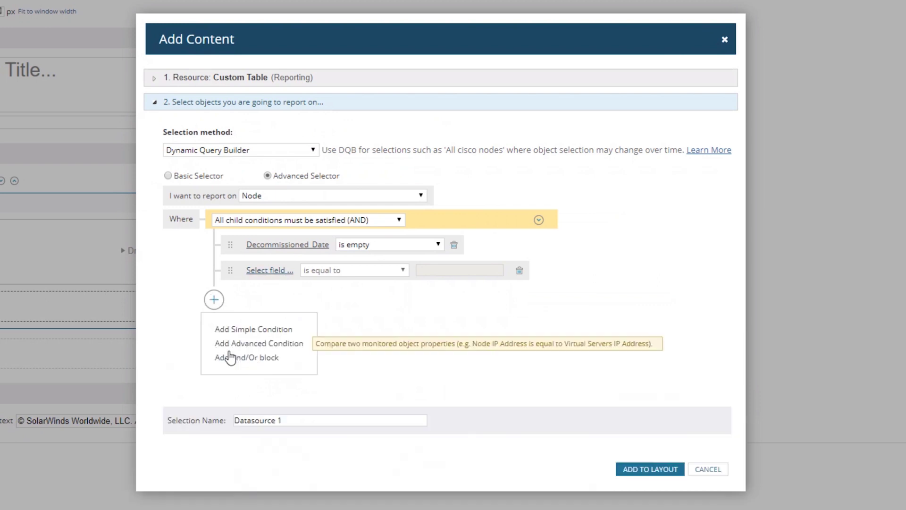
left_click(290, 298)
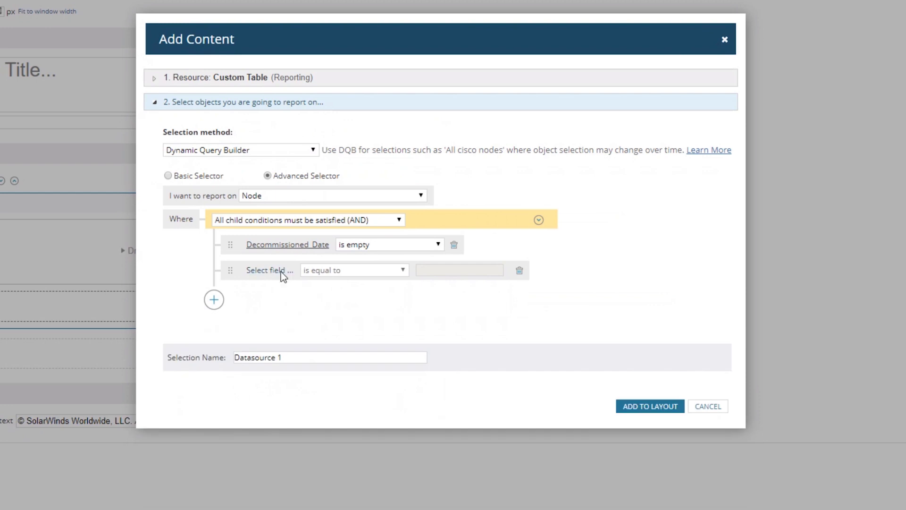
left_click(281, 270)
scroll(266, 287, "down", 10)
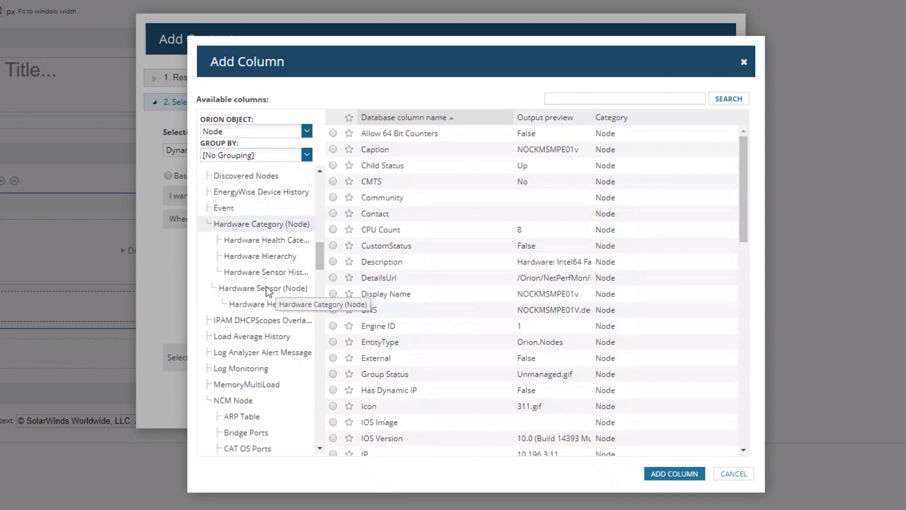
scroll(265, 286, "down", 15)
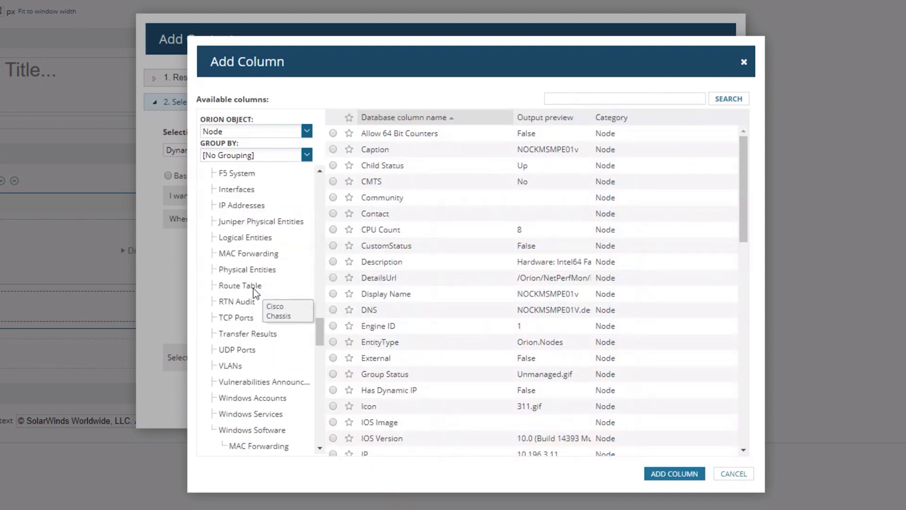
scroll(256, 298, "down", 2)
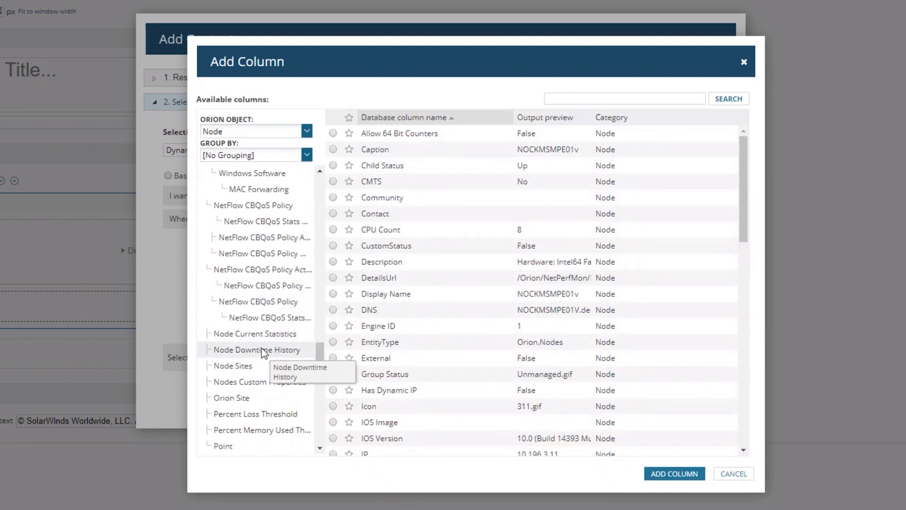
left_click(273, 380)
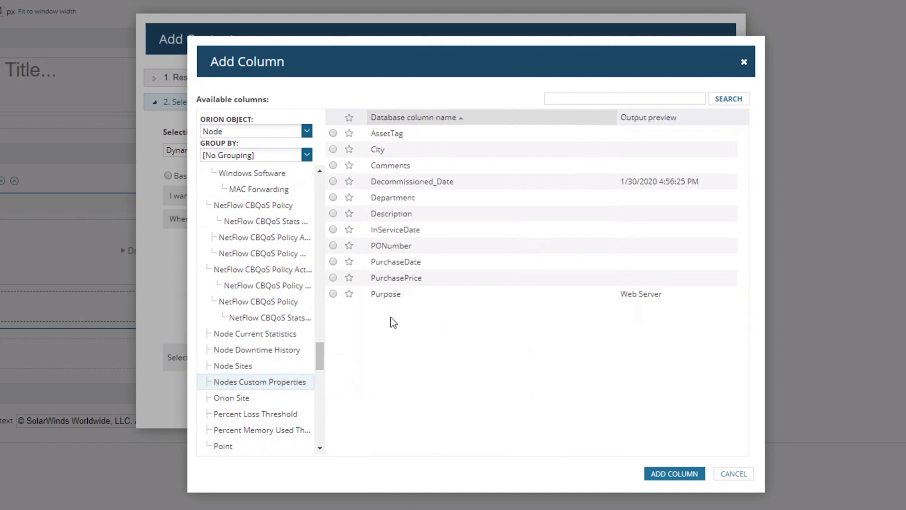
left_click(333, 294)
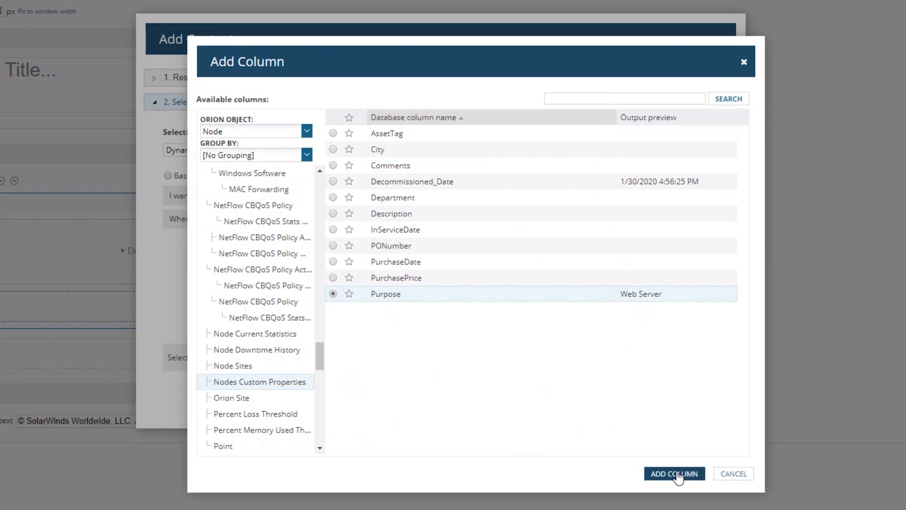
left_click(674, 473)
Step: Set the Purpose condition to "is empty" and require that at least one child condition be satisfied (OR)
left_click(337, 271)
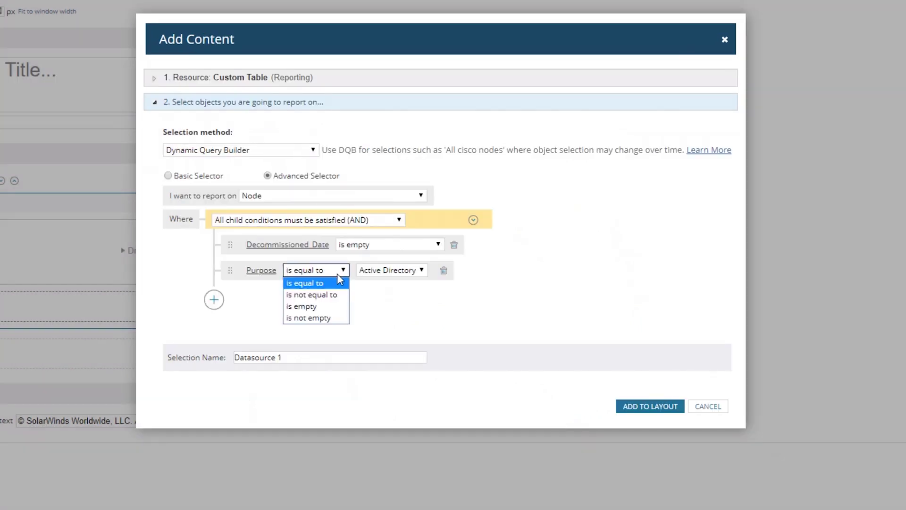
left_click(330, 307)
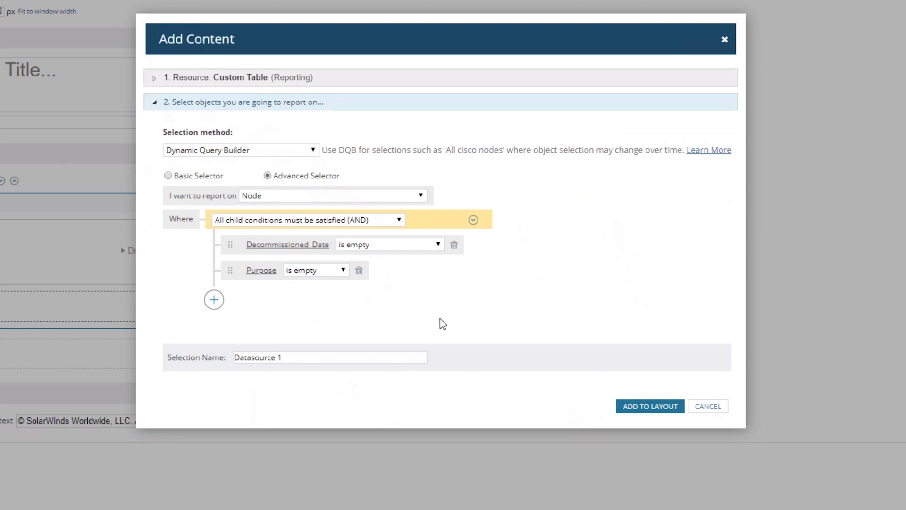
left_click(394, 220)
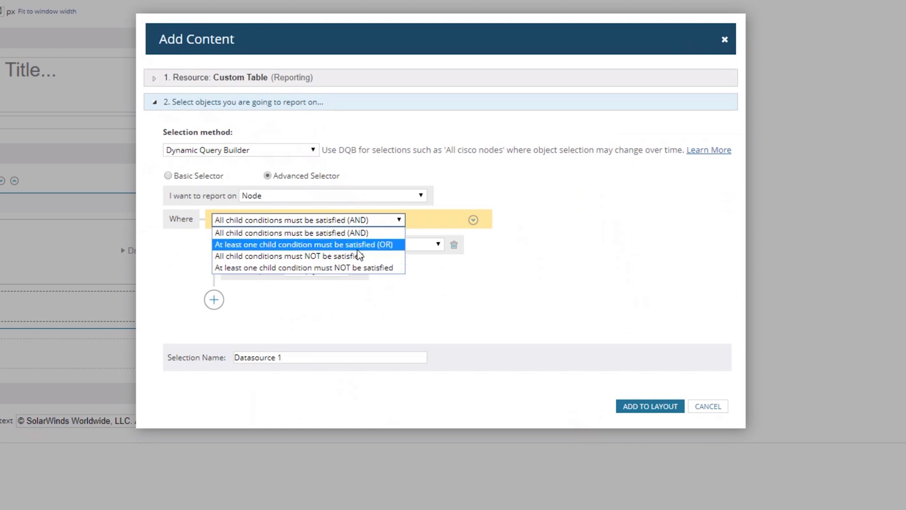
left_click(382, 246)
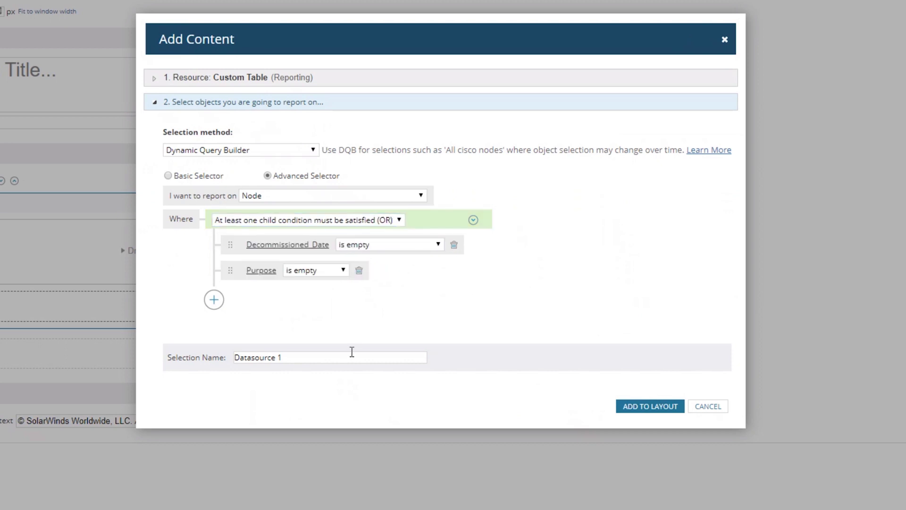
Step: Name the selection "Nodes with Empty CPs" and add the custom table to the report layout
left_click_drag(311, 358, 198, 357)
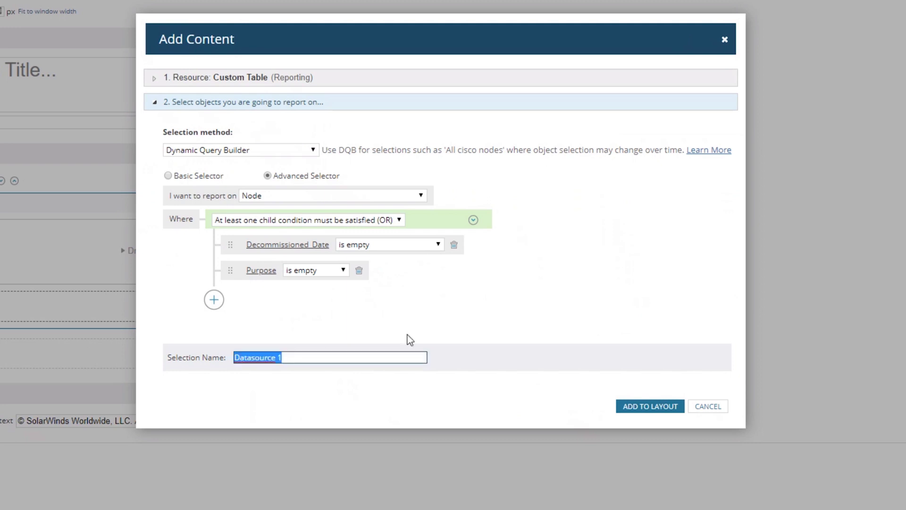
type("Node")
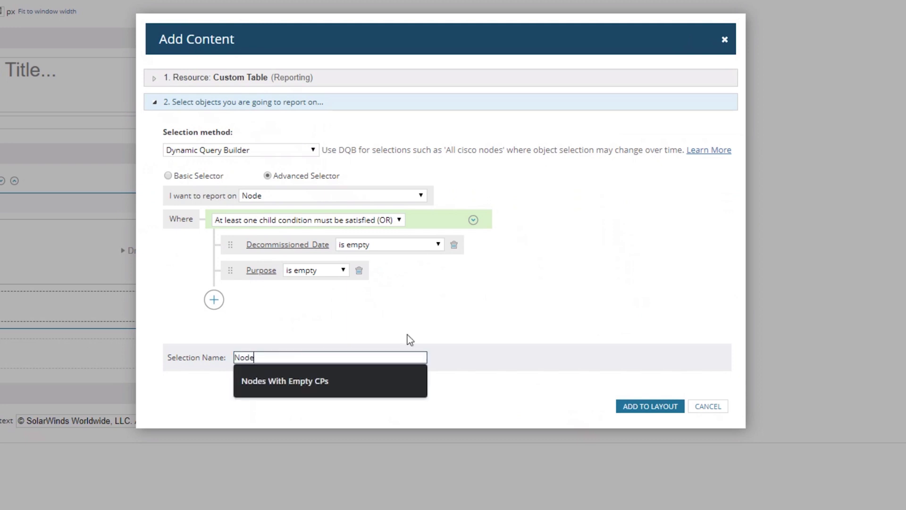
type("s with Empty CPs")
left_click(643, 411)
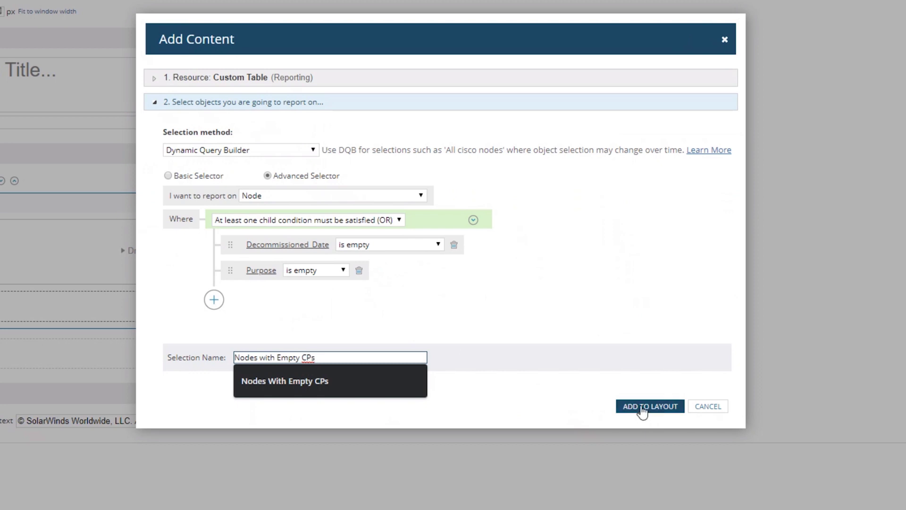
left_click(595, 375)
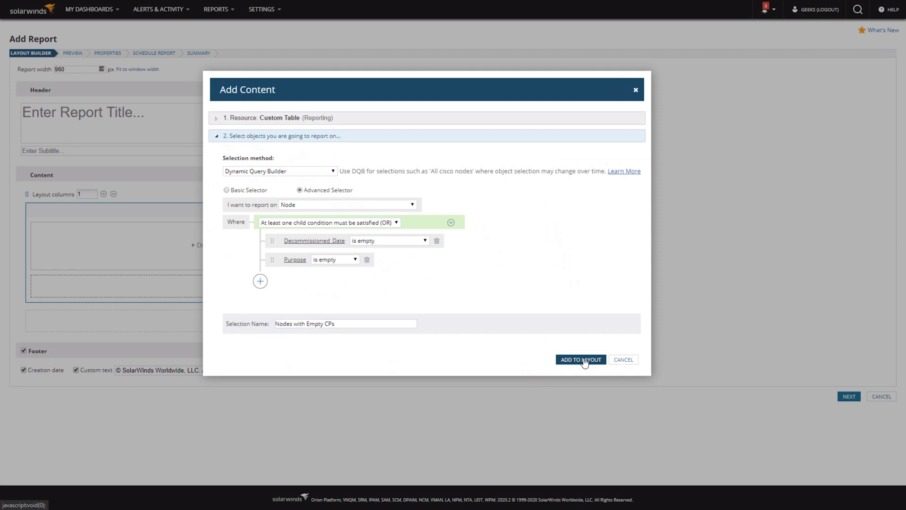
left_click(583, 361)
Step: Select the node Caption and the Decommissioned_Date custom property as columns for the custom table
left_click(115, 135)
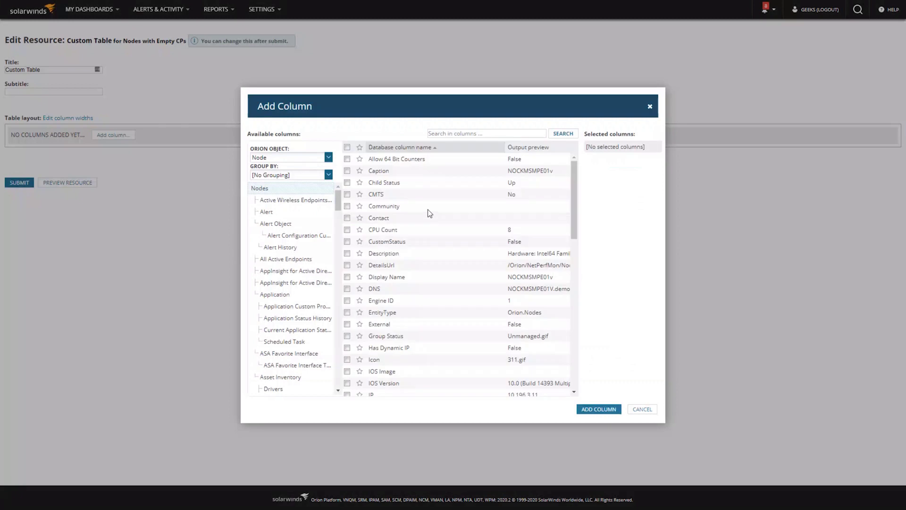
left_click(348, 171)
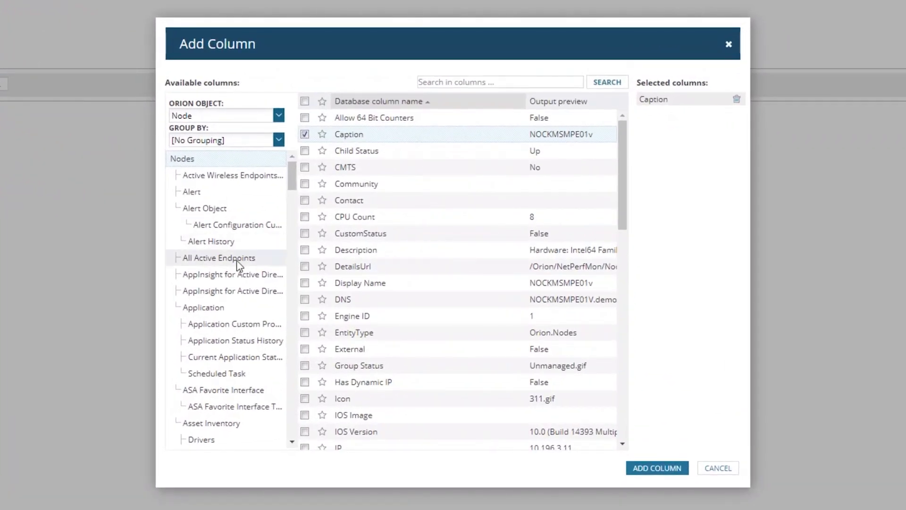
left_click(507, 83)
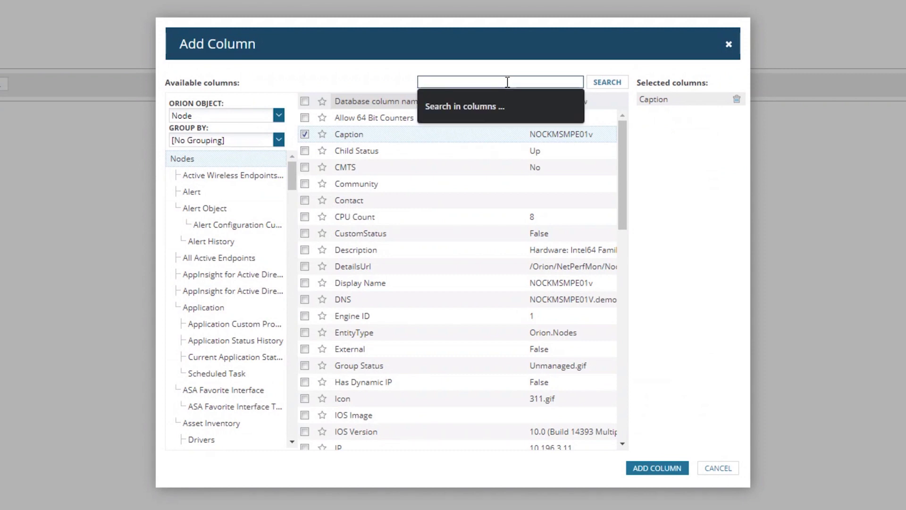
type("decom")
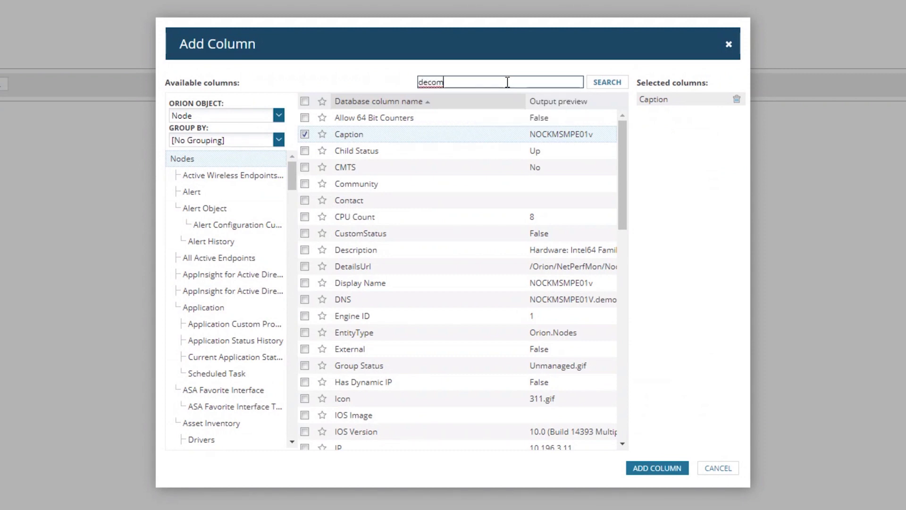
type("missioned")
key("Return")
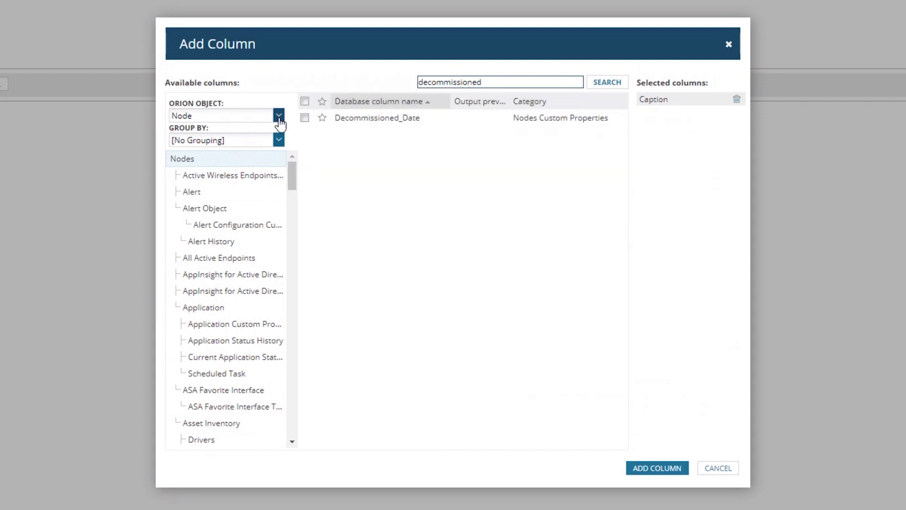
left_click(305, 118)
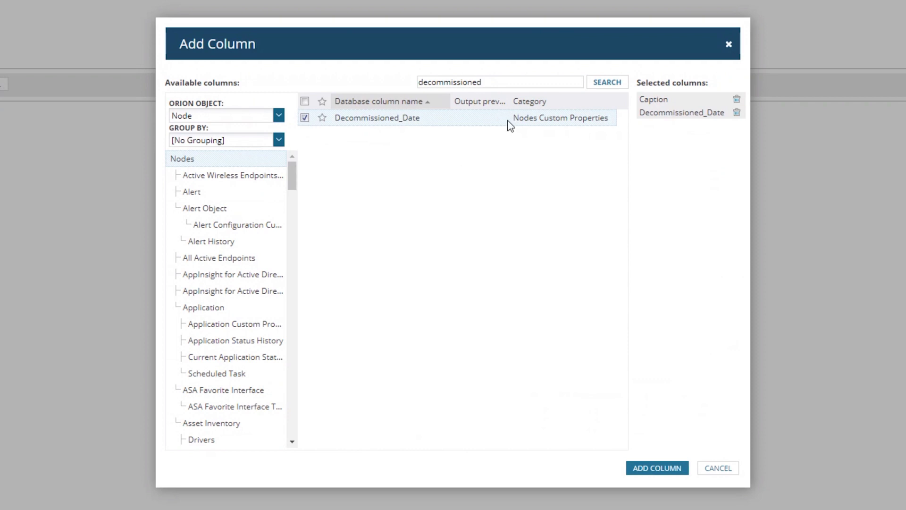
Step: Find and select the Purpose column from Nodes Custom Properties, and add the selected columns to the table
double_click(468, 82)
type("purpose")
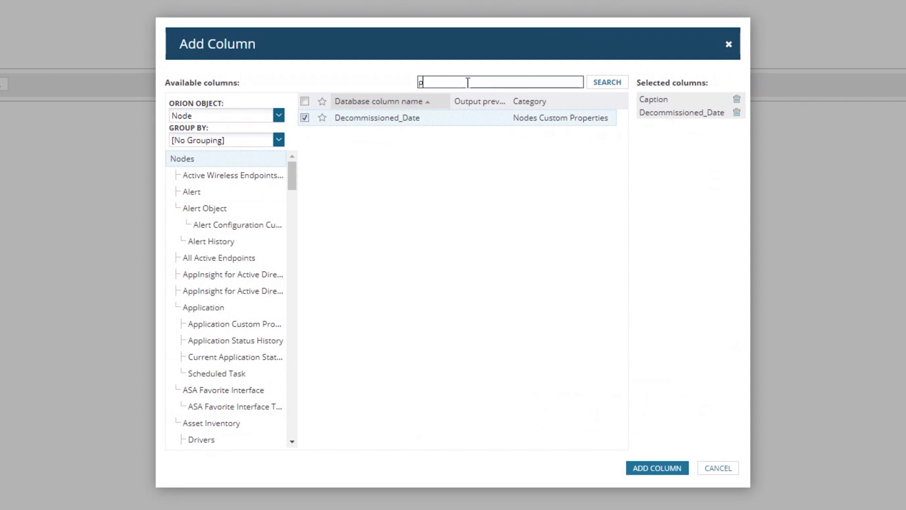
left_click(619, 84)
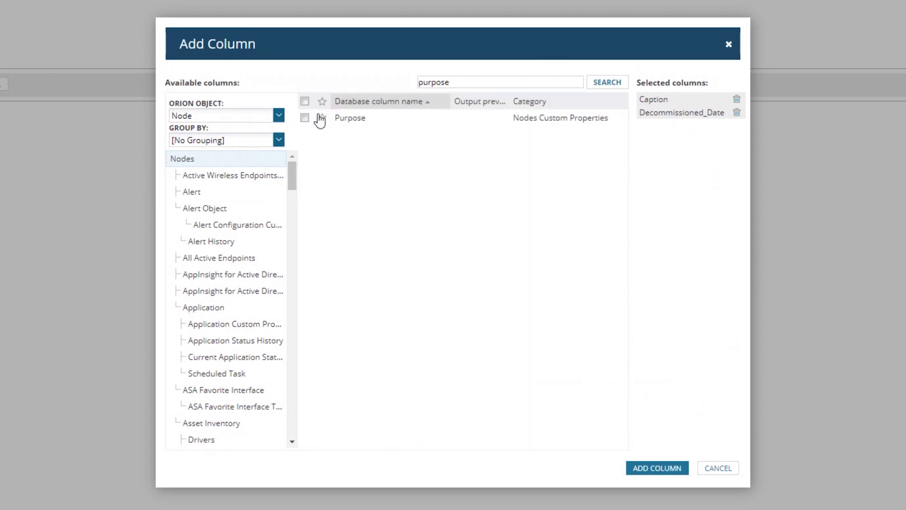
left_click(304, 118)
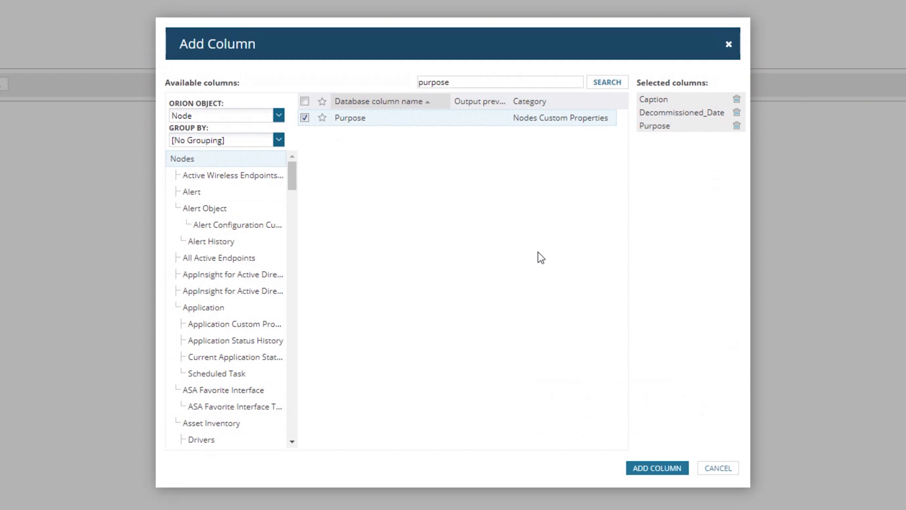
left_click(657, 467)
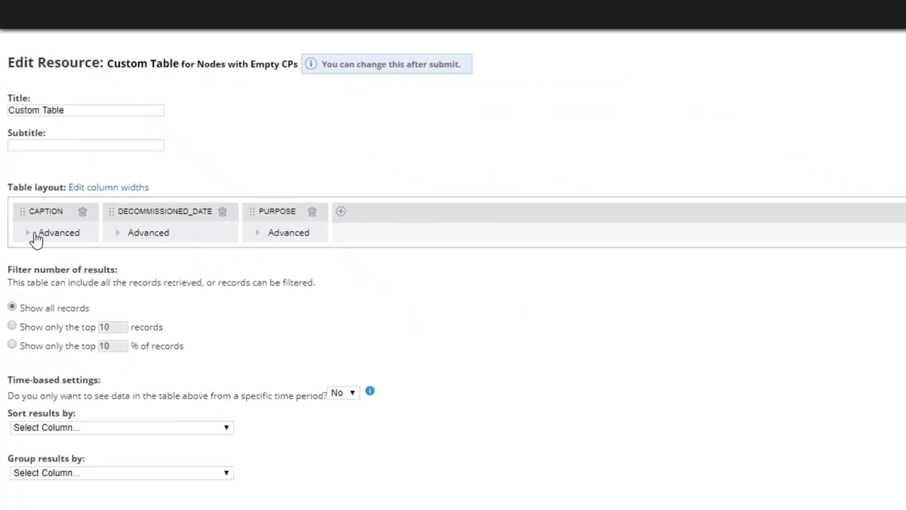
Step: Set the Caption column's display name to "Node Name" and give it the Details Page Link display setting
left_click(29, 233)
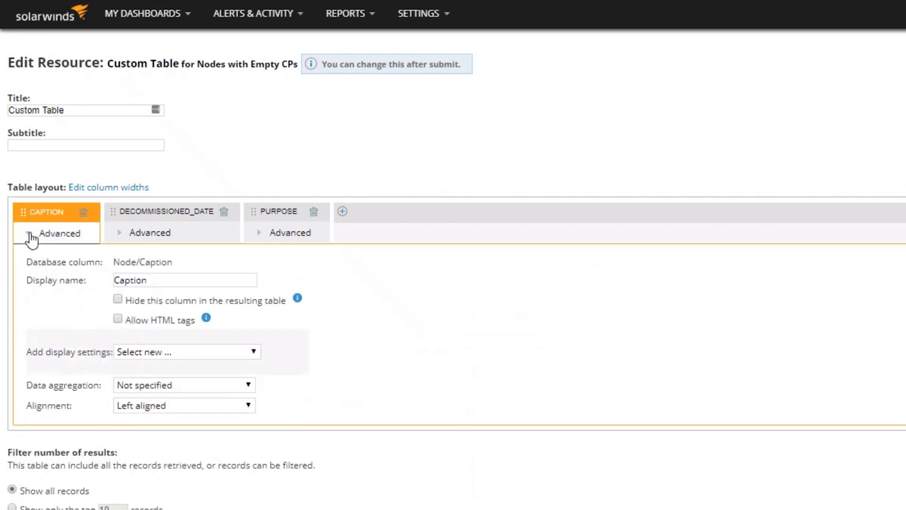
left_click_drag(162, 279, 83, 285)
type("Node Name")
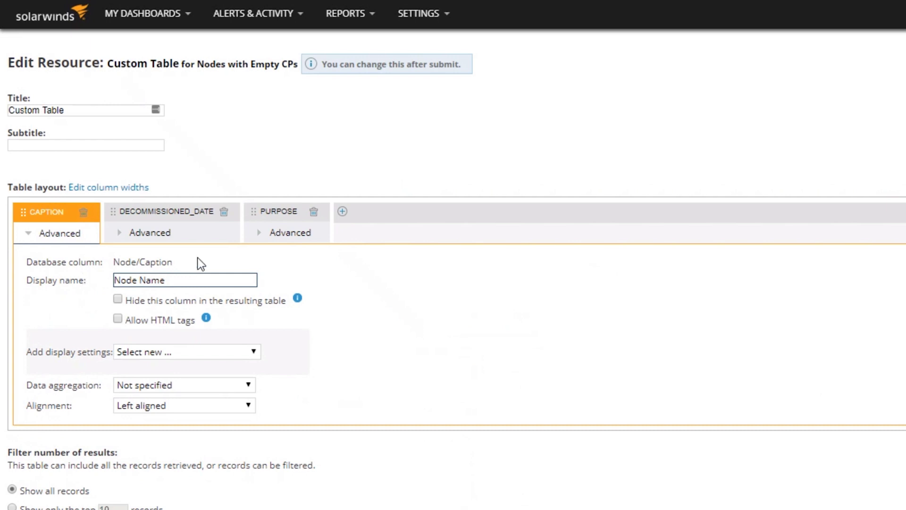
left_click(228, 265)
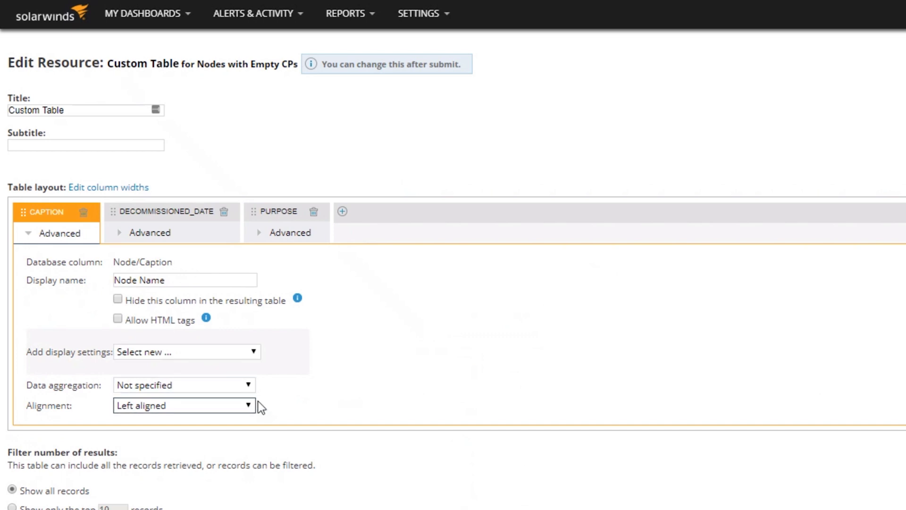
left_click(254, 352)
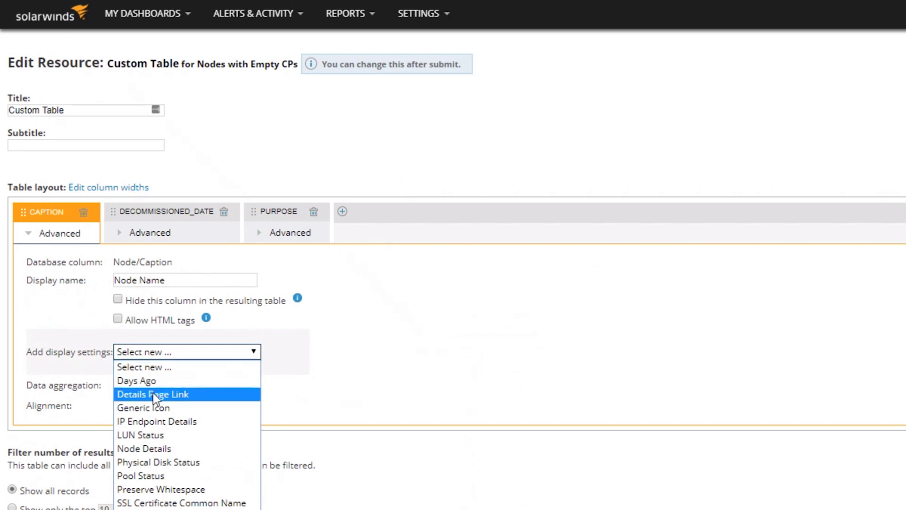
left_click(204, 395)
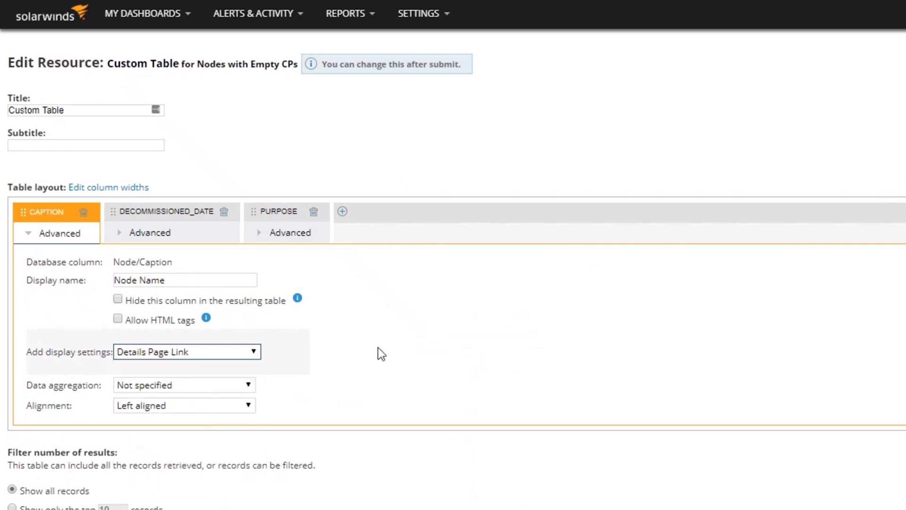
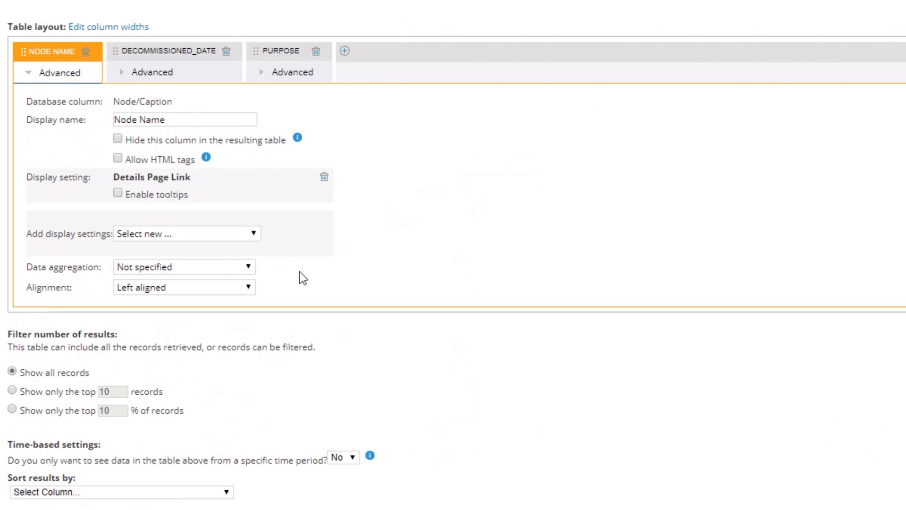
left_click(248, 266)
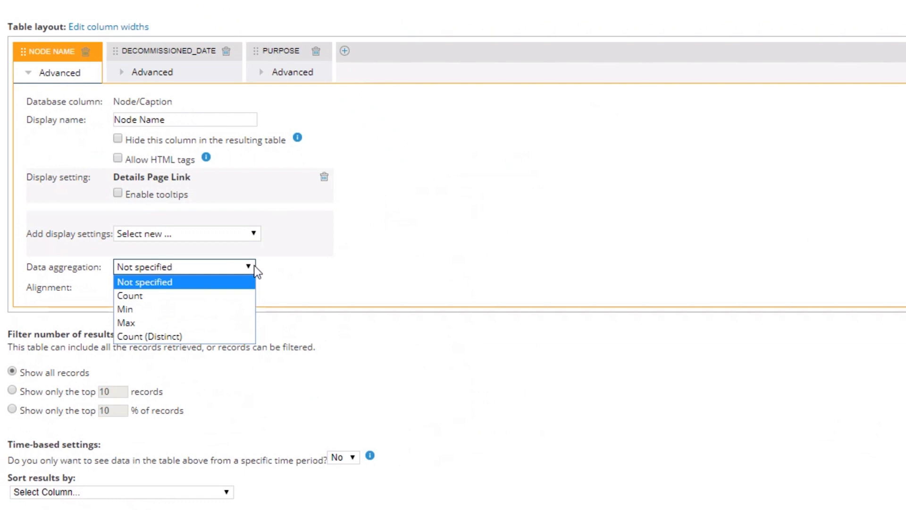
left_click(306, 263)
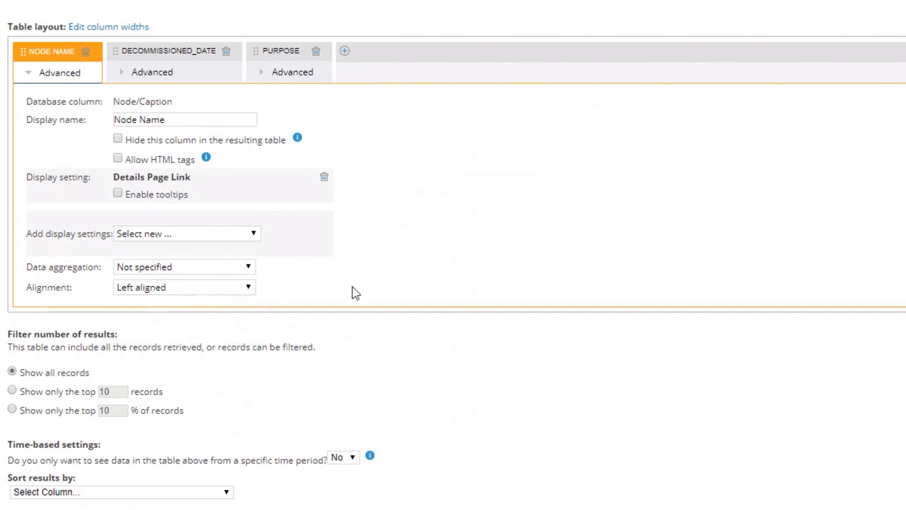
left_click(249, 288)
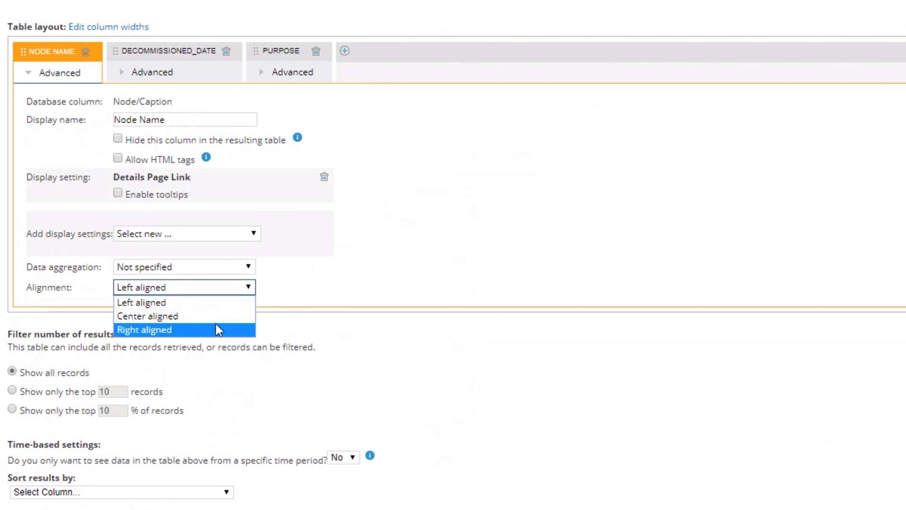
left_click(308, 280)
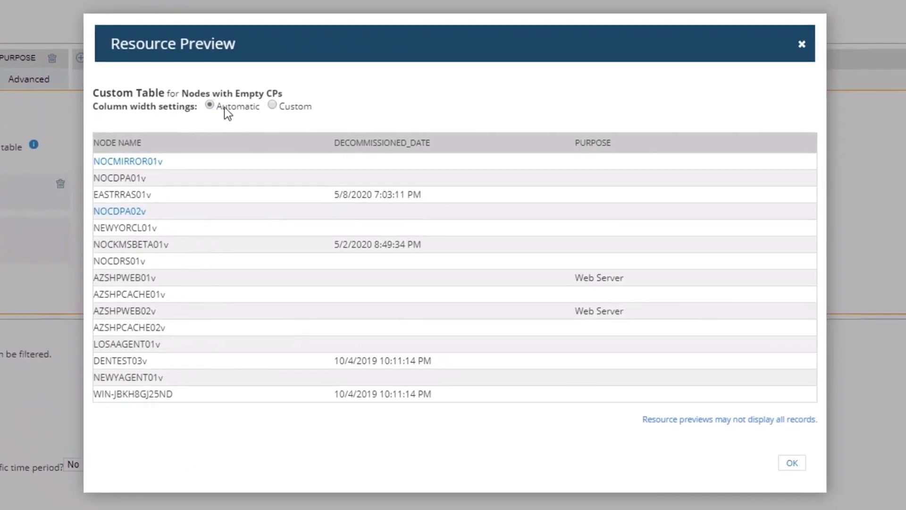
Step: Try custom column widths in the preview, narrowing Node Name and Decommissioned_Date, and return to automatic widths
left_click(271, 105)
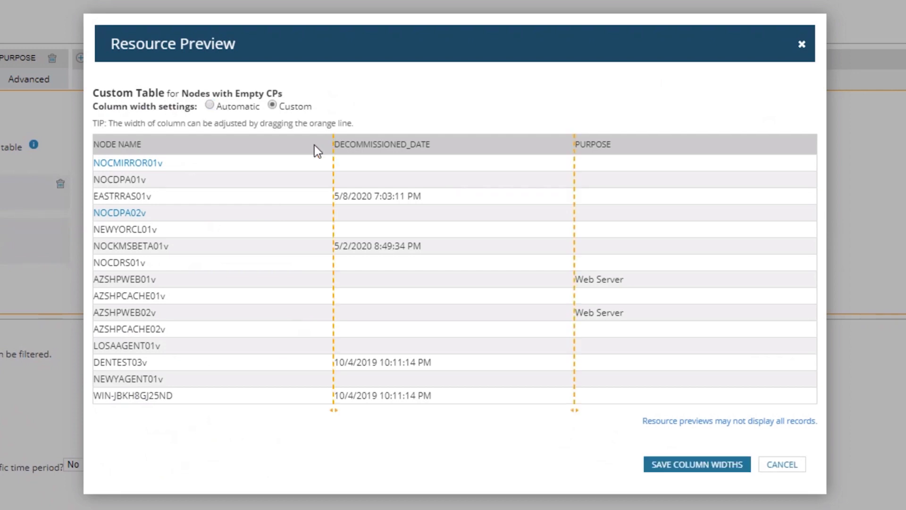
left_click_drag(336, 143, 243, 143)
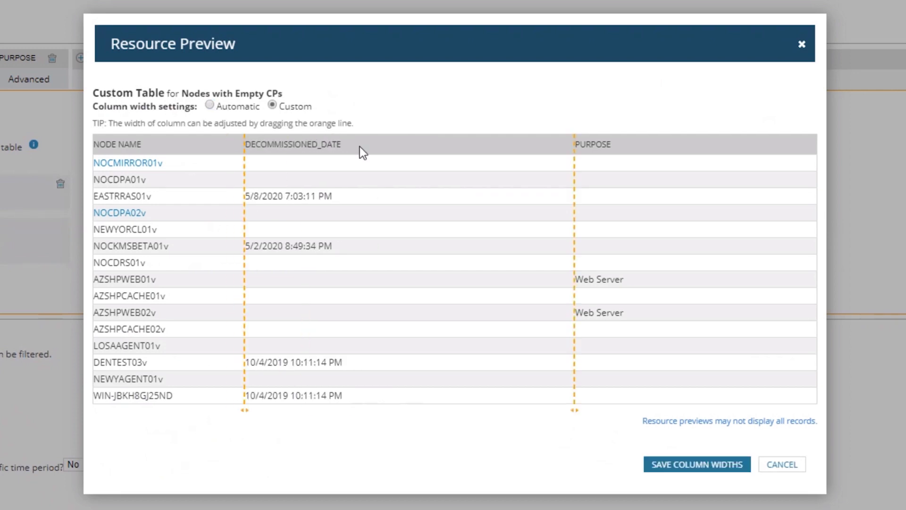
left_click_drag(573, 144, 472, 147)
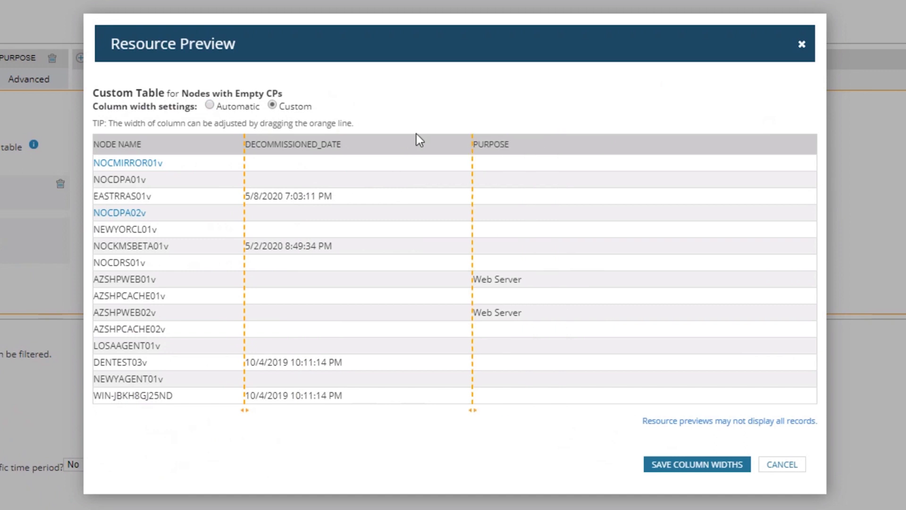
left_click(210, 105)
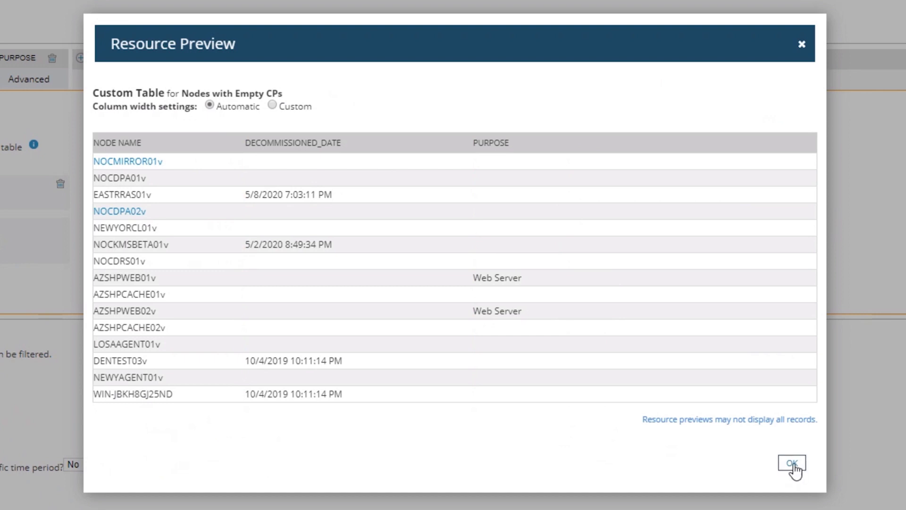
left_click(793, 464)
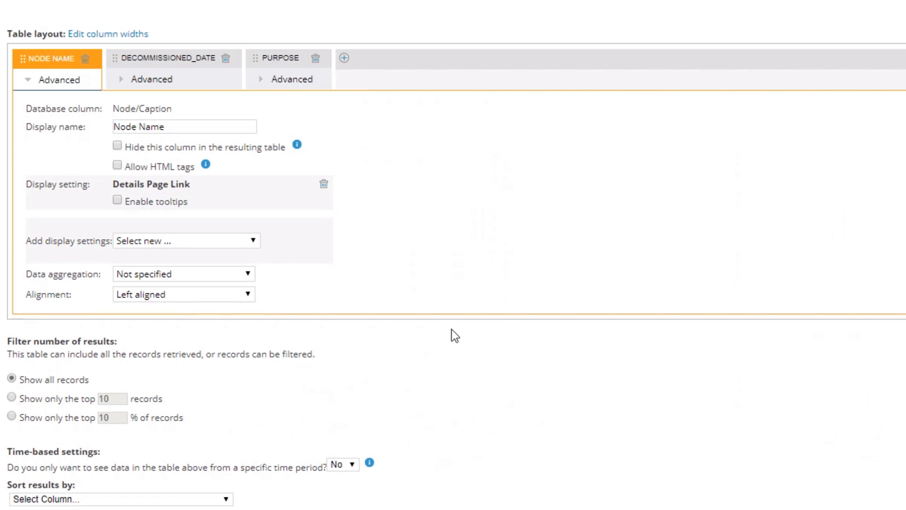
scroll(266, 416, "down", 3)
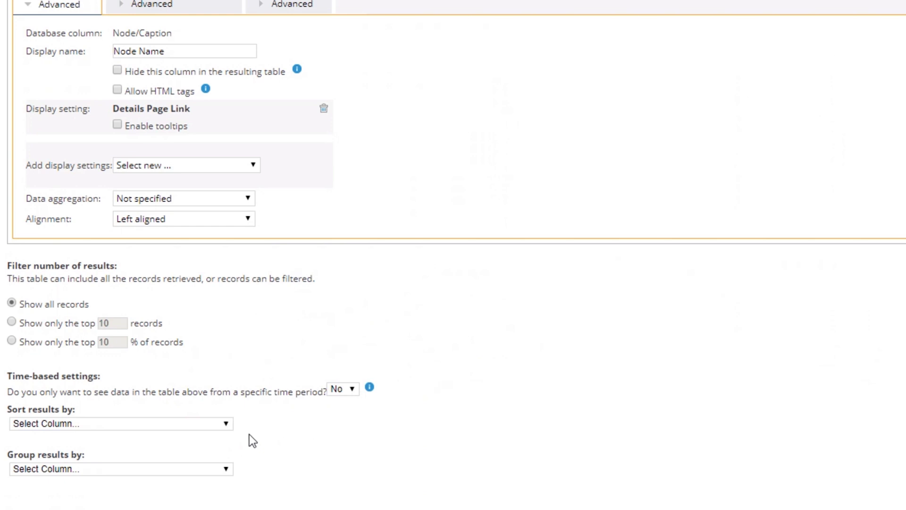
left_click(225, 423)
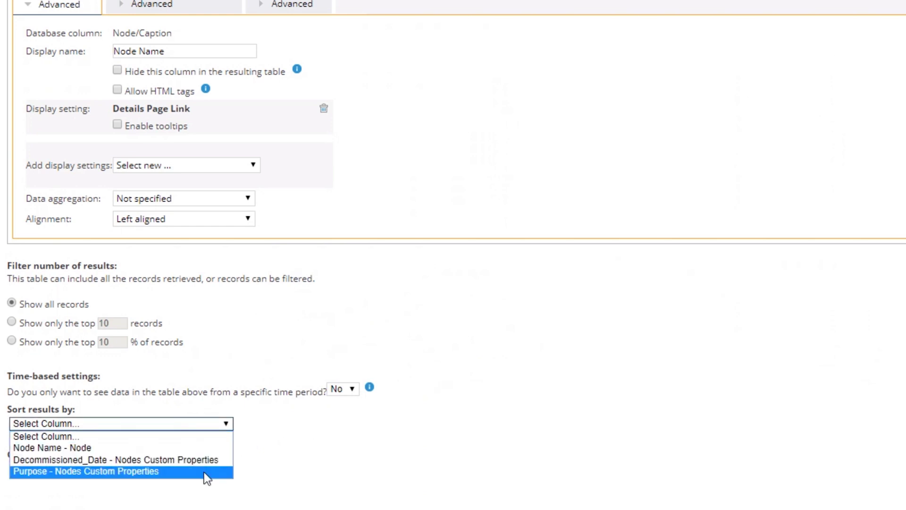
left_click(303, 433)
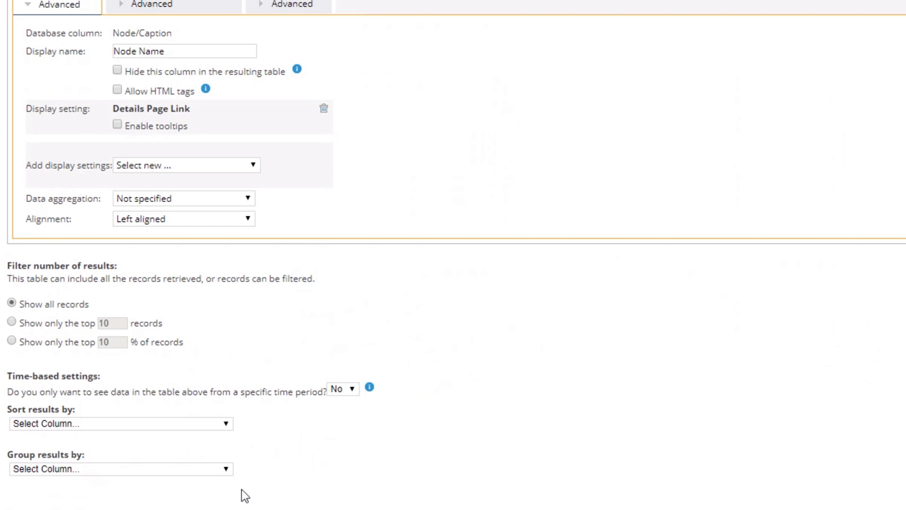
left_click(230, 468)
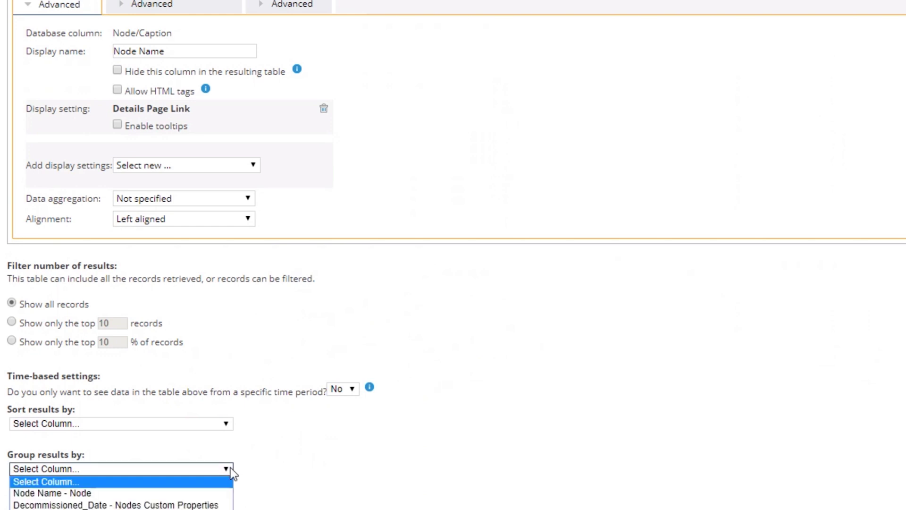
left_click(160, 480)
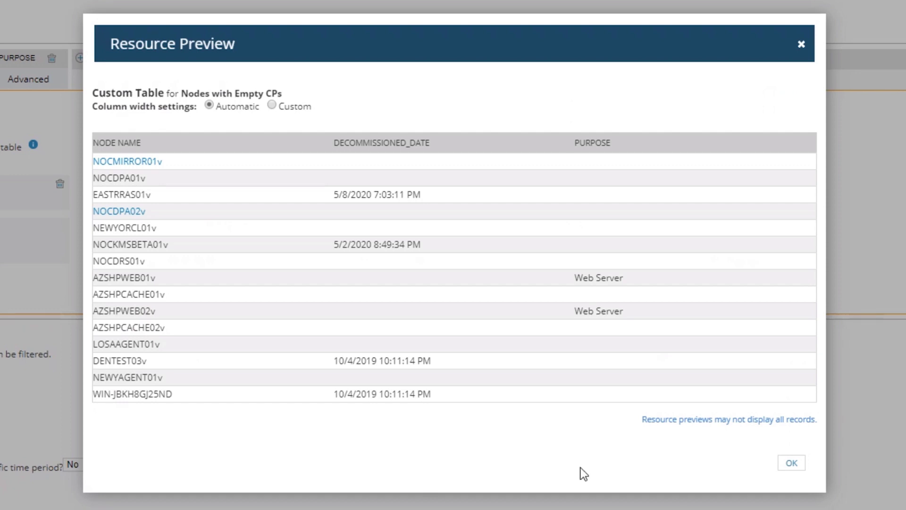
Step: Close the resource preview and sort the table results by Node Name
left_click(800, 468)
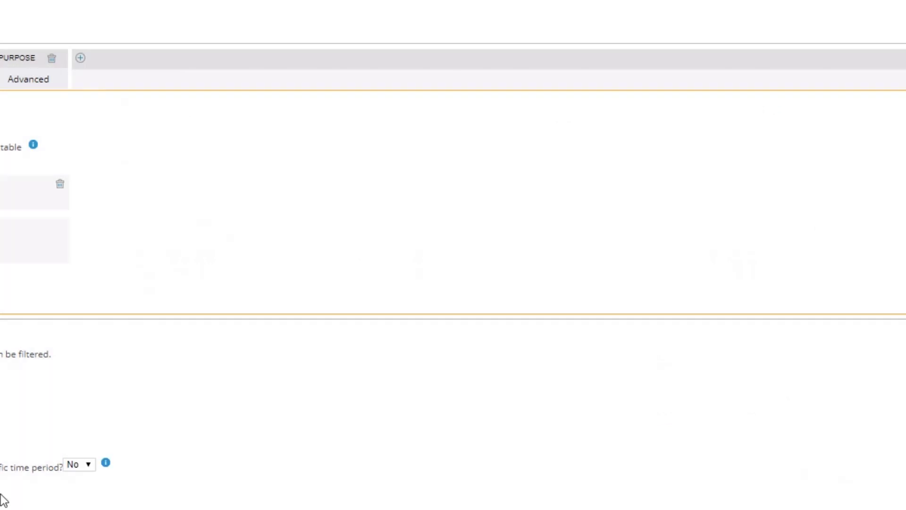
left_click(140, 420)
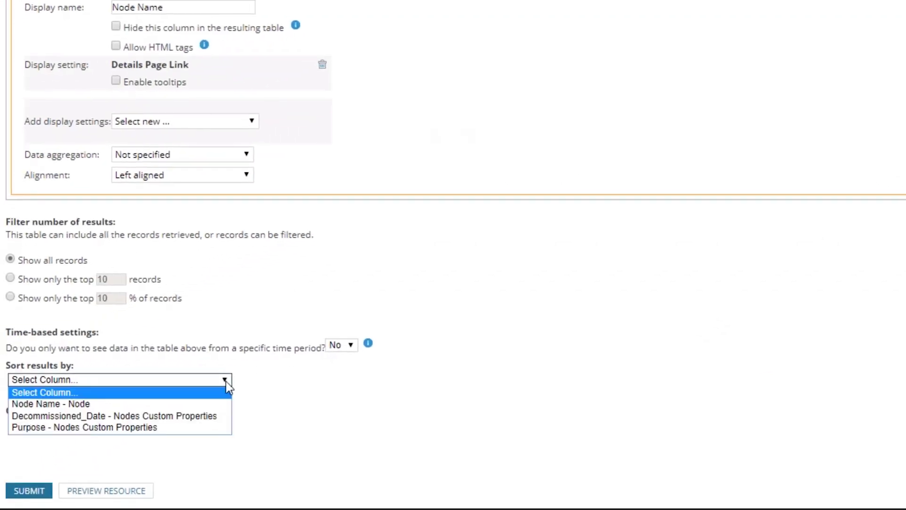
left_click(146, 403)
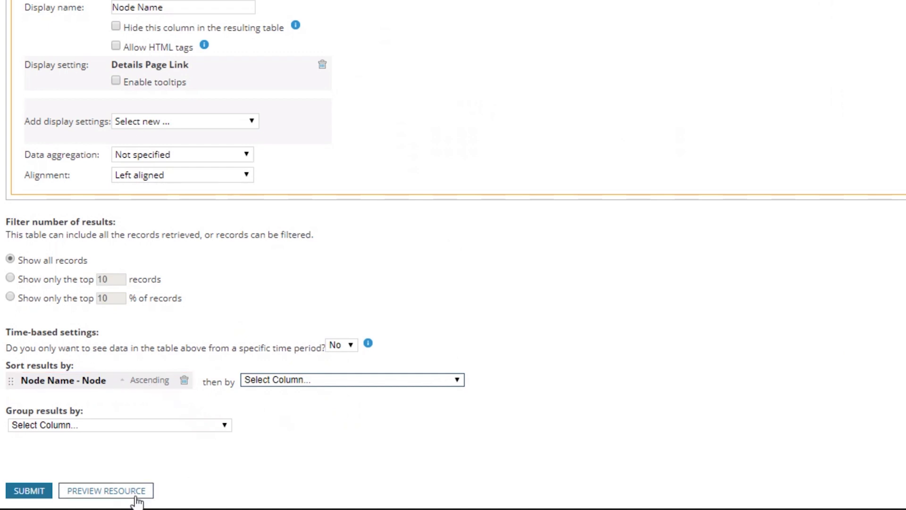
Step: Try grouping the table results by Node Name, check the resource preview, and remove the grouping
scroll(277, 449, "down", 2)
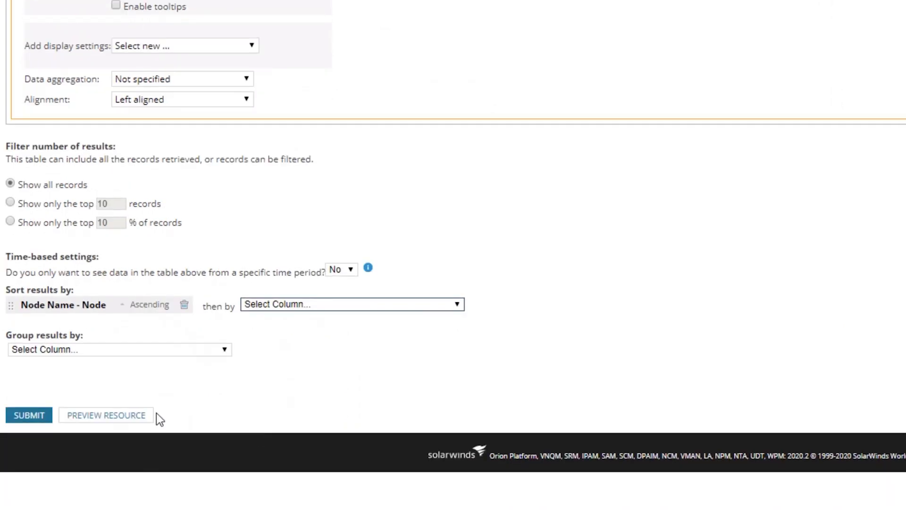
left_click(176, 350)
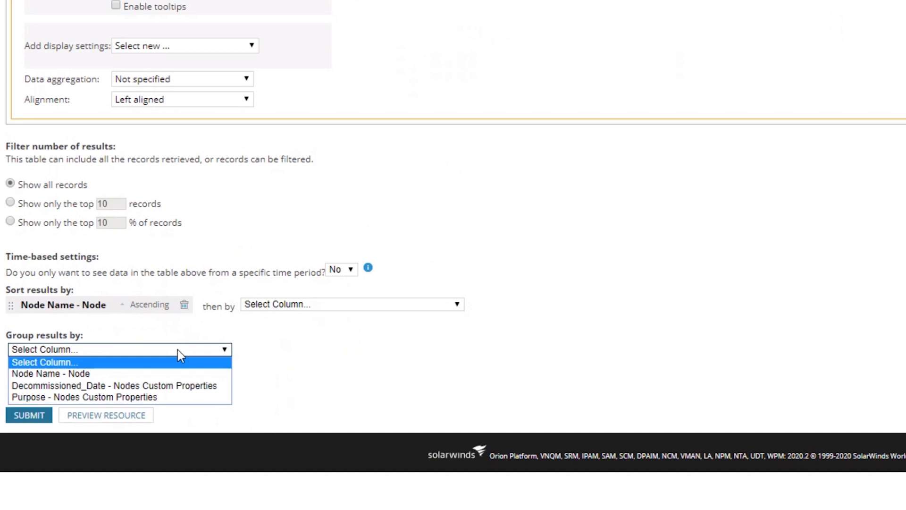
left_click(217, 373)
left_click(132, 416)
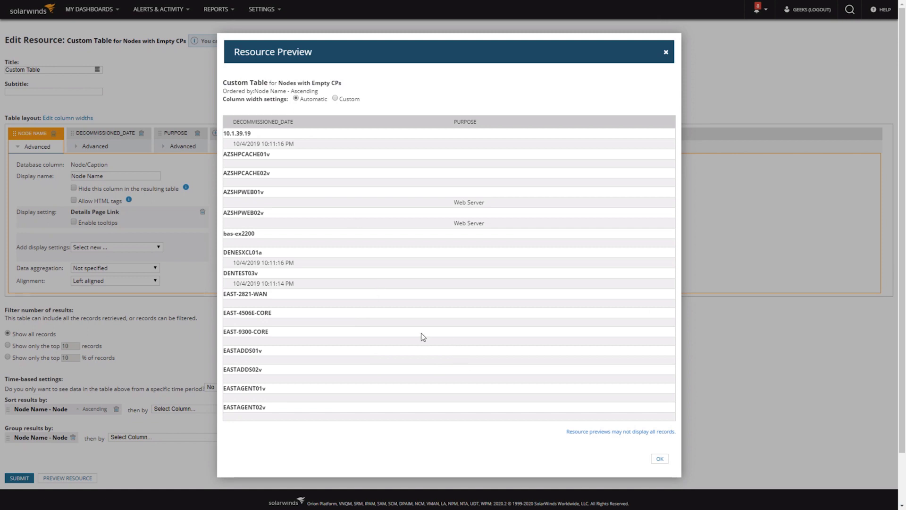
left_click(659, 460)
left_click(73, 438)
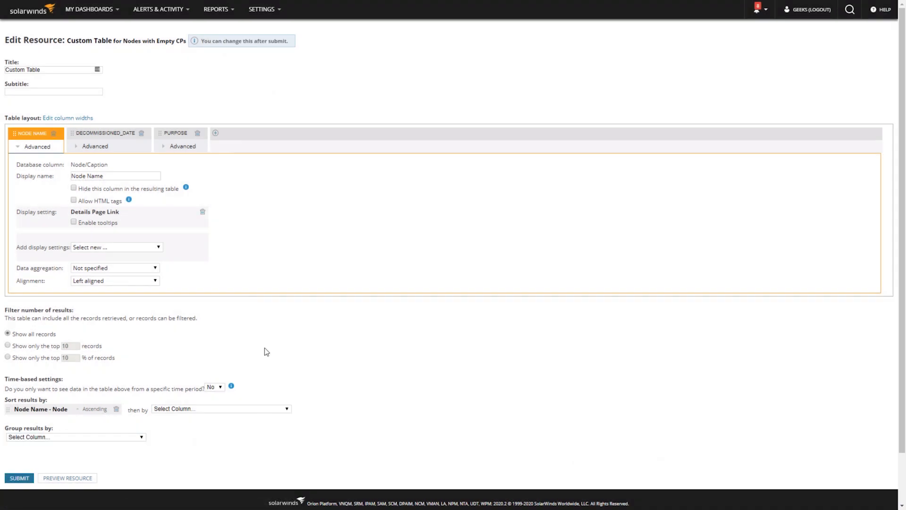
Step: Title the custom table "Nodes with Empty CPs" and submit the table configuration
left_click(63, 71)
key("ctrl+a")
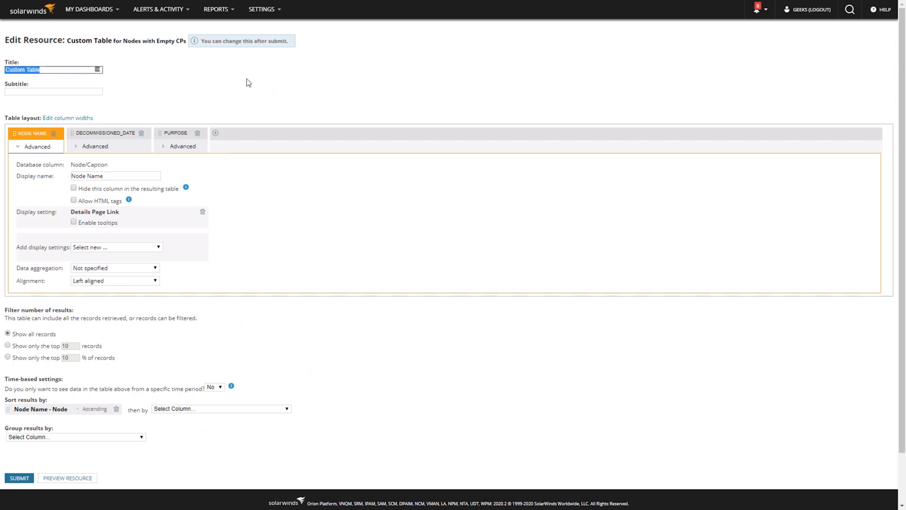
type("Nodes with Empty CPs")
left_click(28, 478)
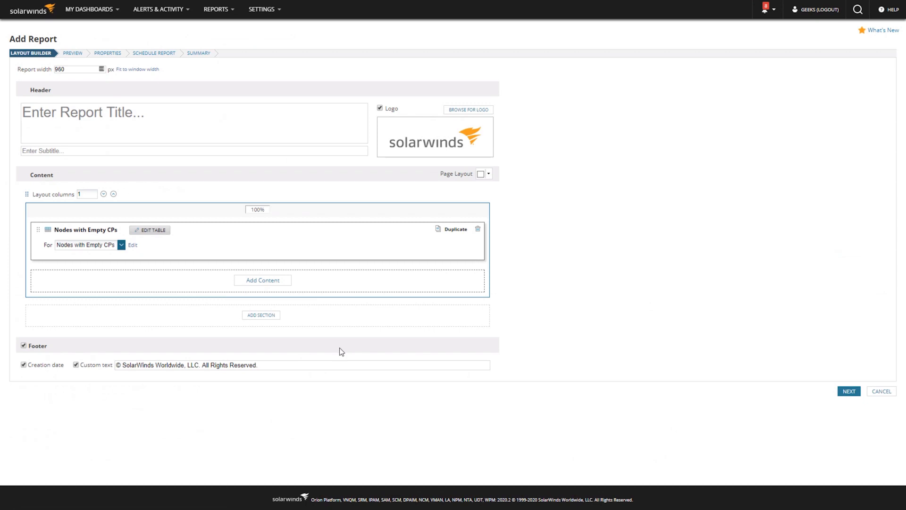
Step: Enter "Nodes with Empty CPs" as the report title in the header and proceed to the report preview
left_click(217, 125)
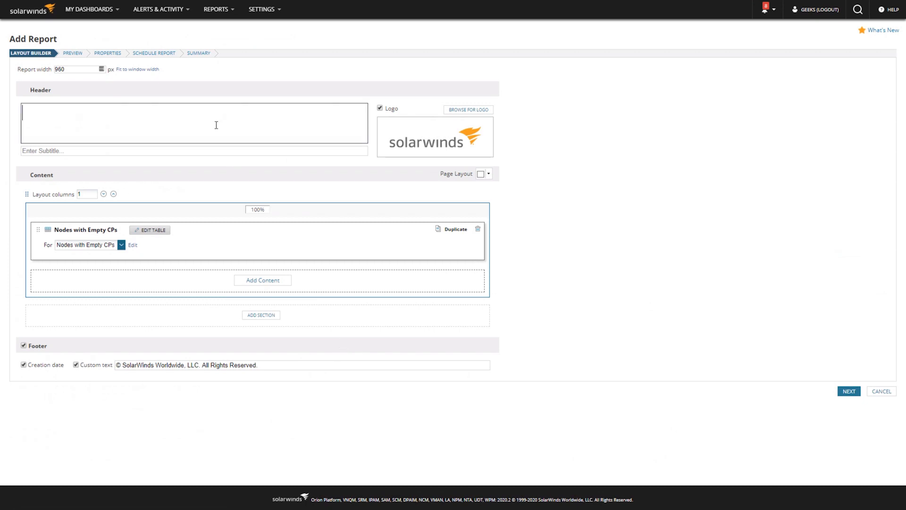
type("Nodes with Empty CP")
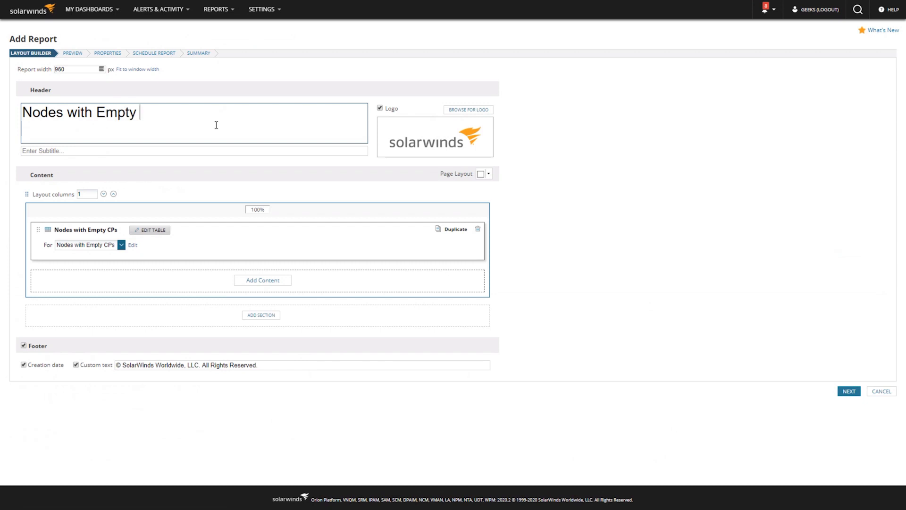
type("s")
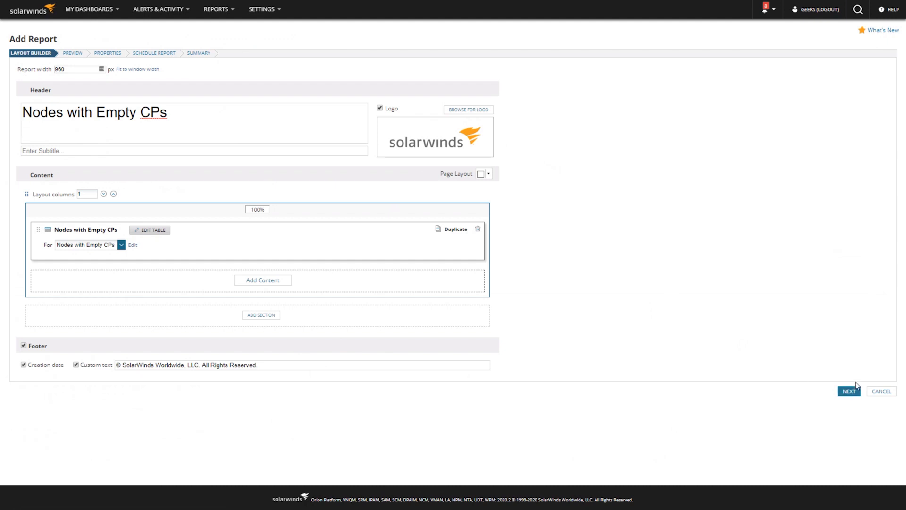
left_click(845, 392)
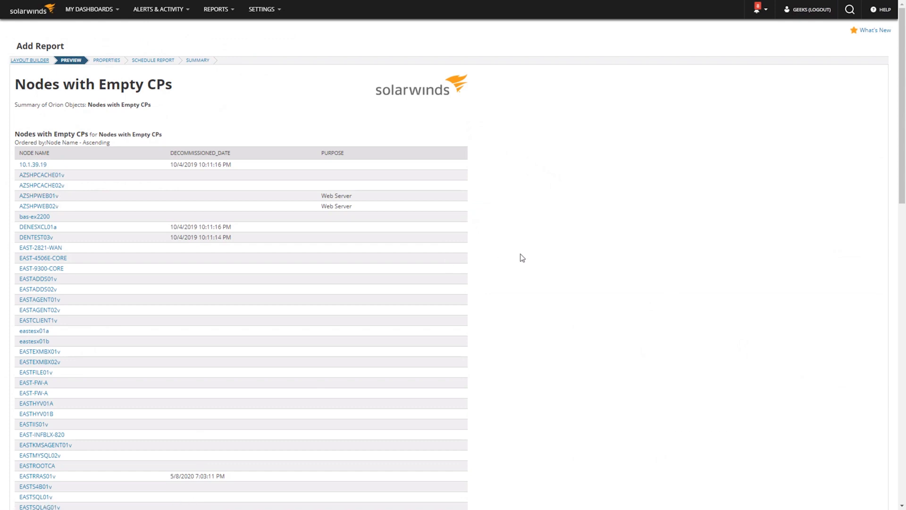
Step: Review the Decommissioned_Date and Purpose values through the end of the report preview and continue to the report properties
scroll(526, 256, "down", 1)
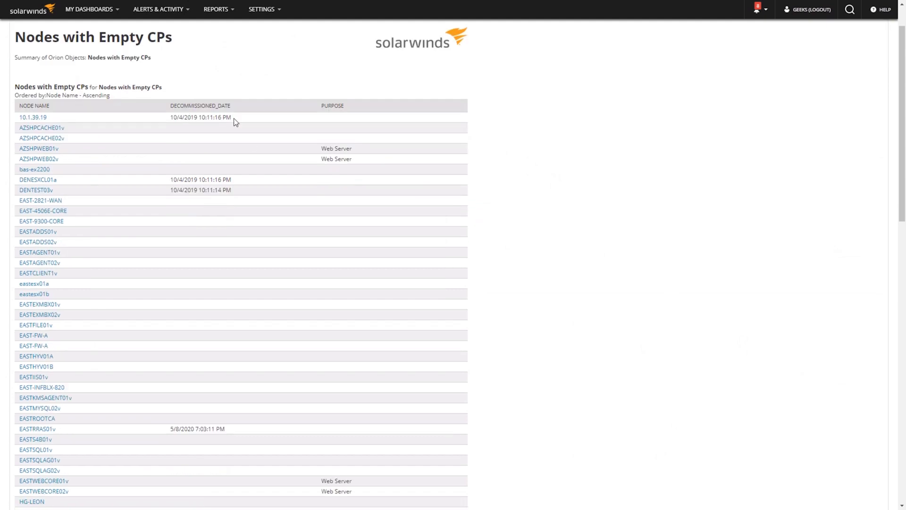
scroll(399, 199, "down", 1)
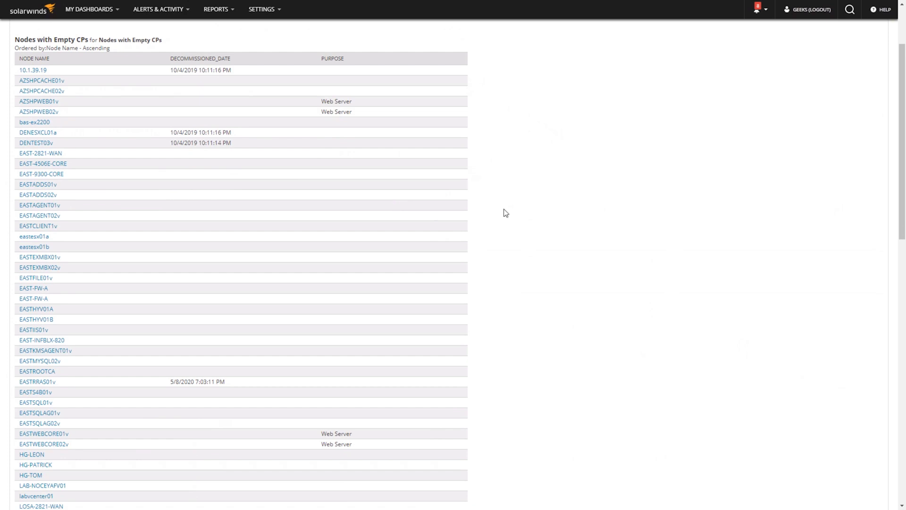
scroll(503, 212, "down", 3)
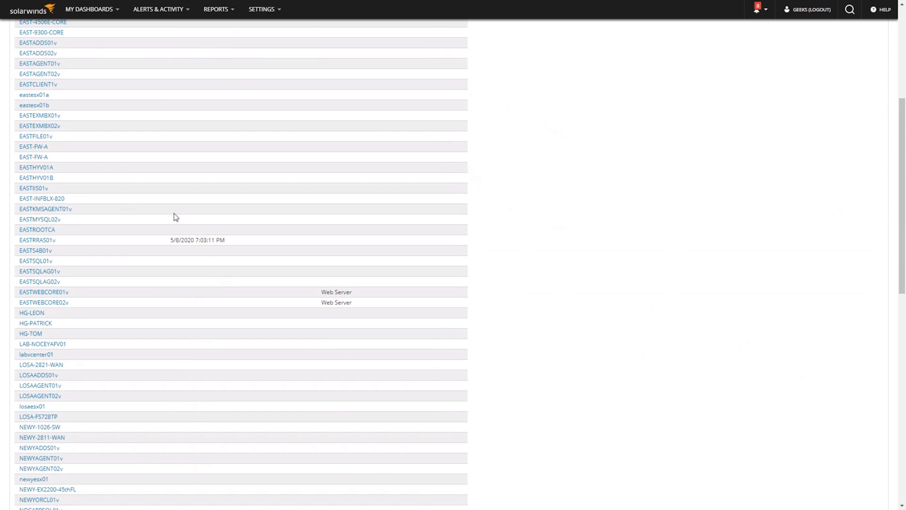
scroll(255, 211, "down", 1)
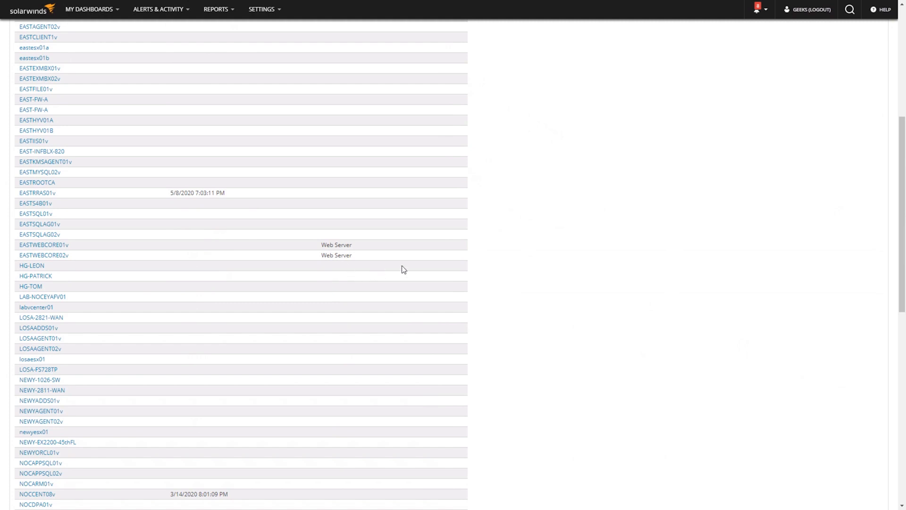
scroll(407, 265, "down", 2)
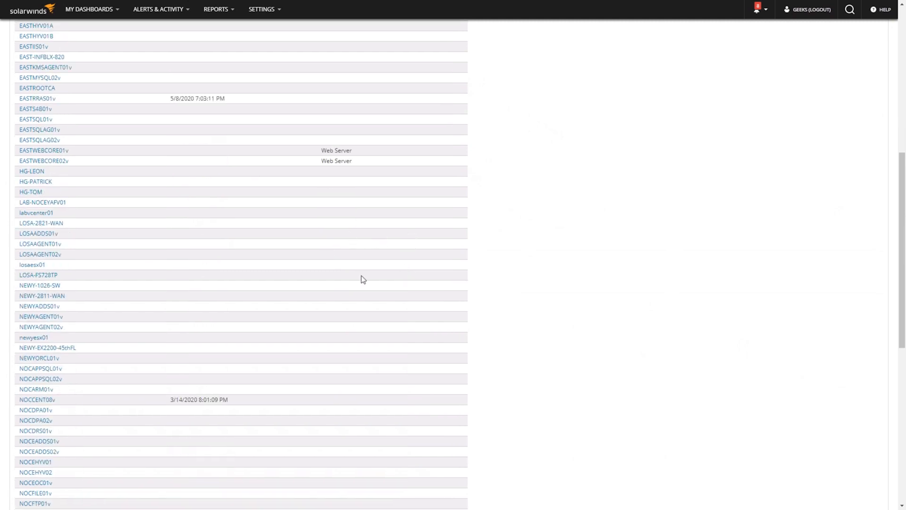
scroll(365, 277, "down", 8)
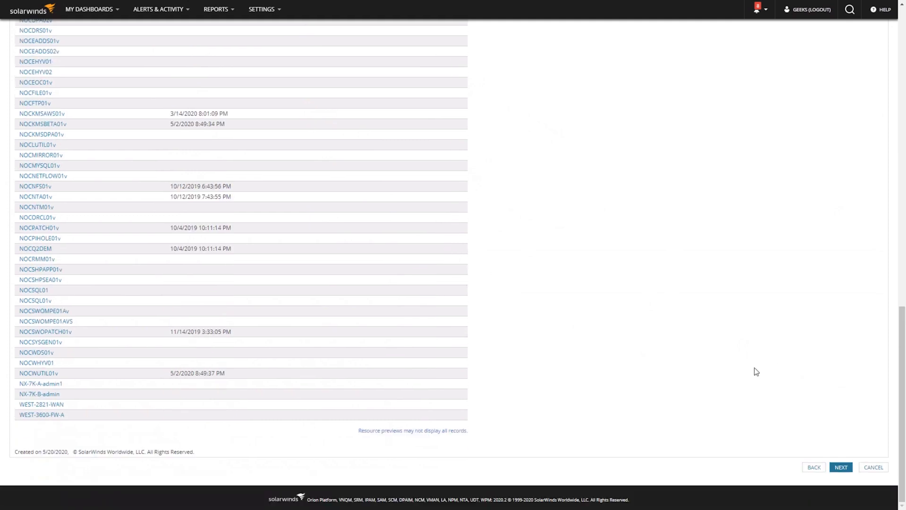
left_click(840, 468)
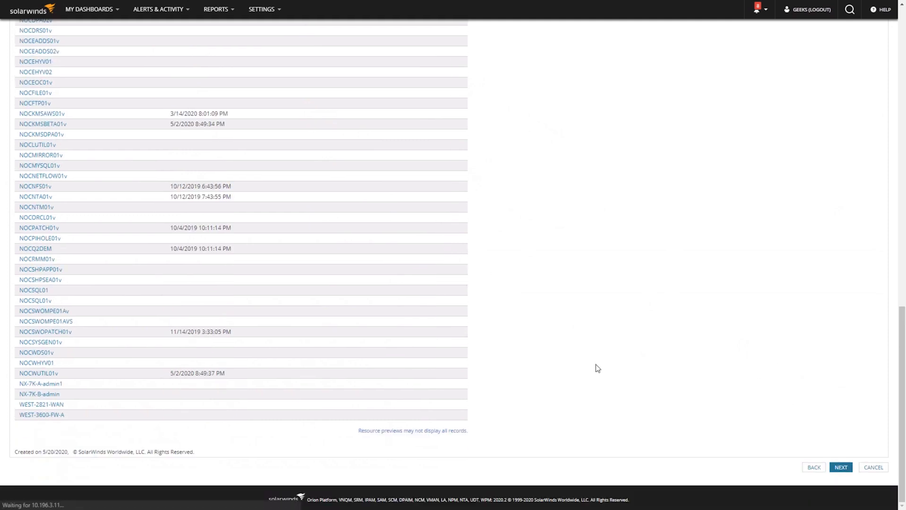